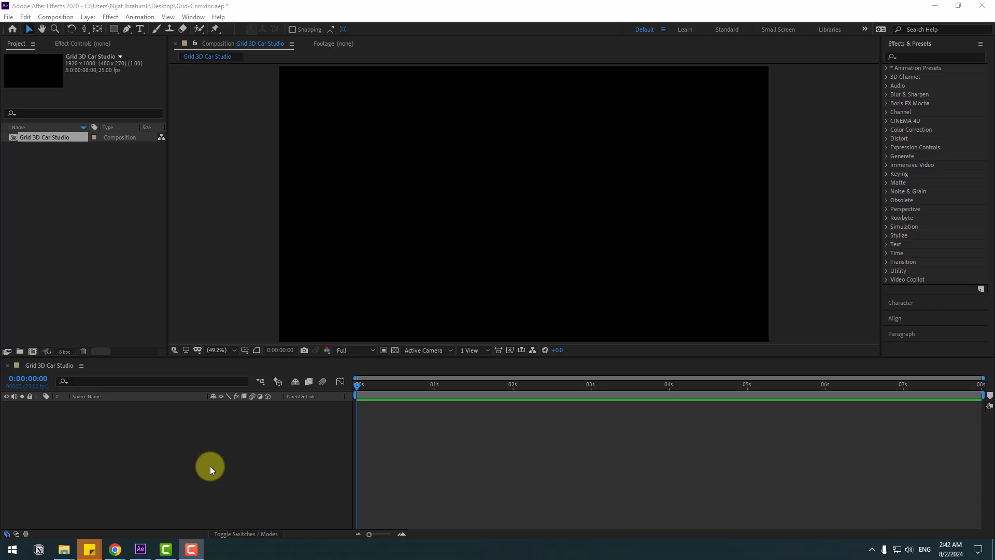
Add a black full-size solid named E3D to the Grid 3D Car Studio composition.
right_click(160, 430)
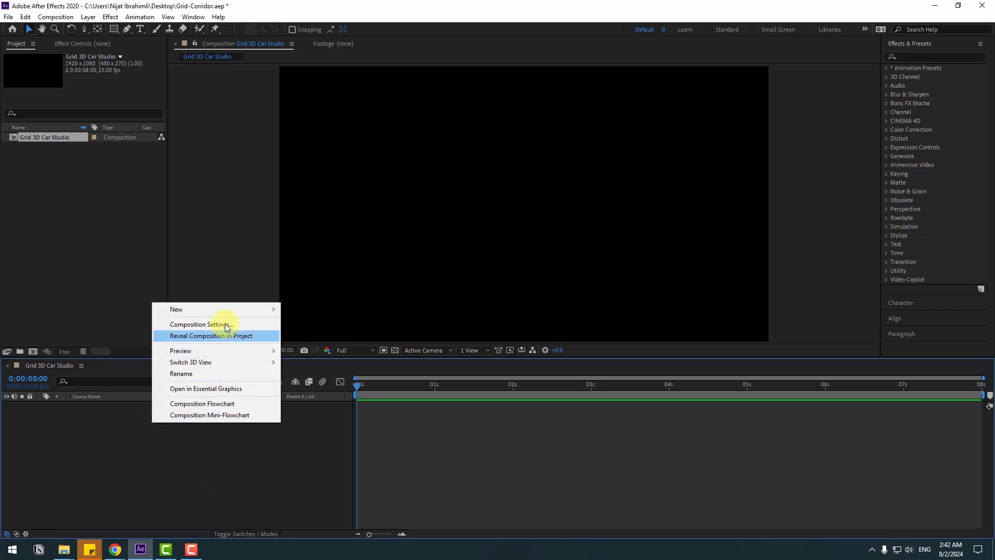
mouse_move(229, 312)
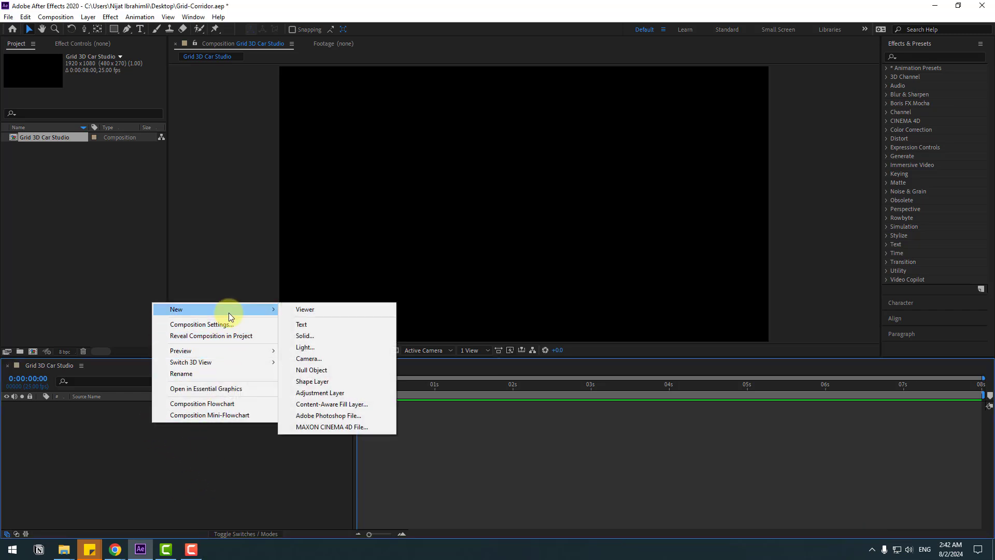
left_click(310, 337)
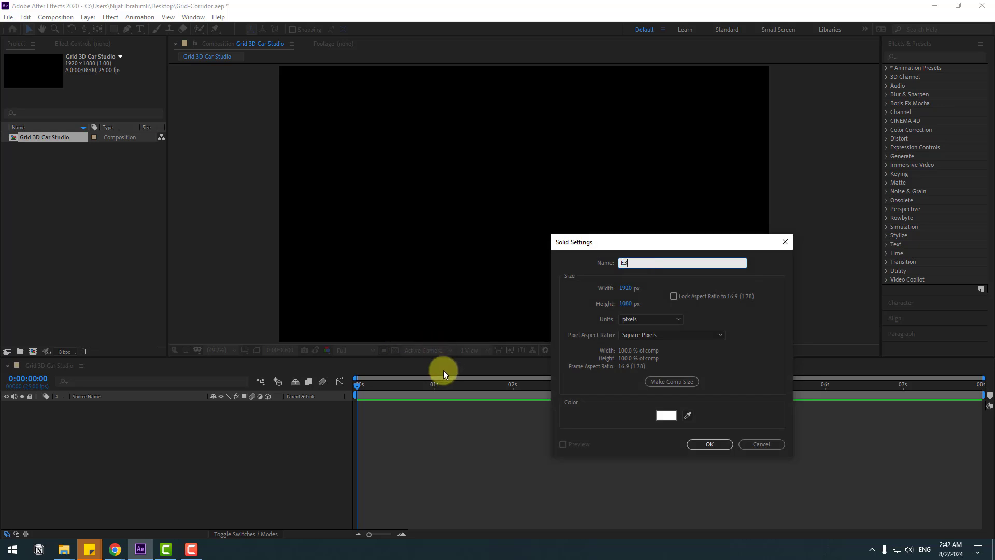
left_click(666, 415)
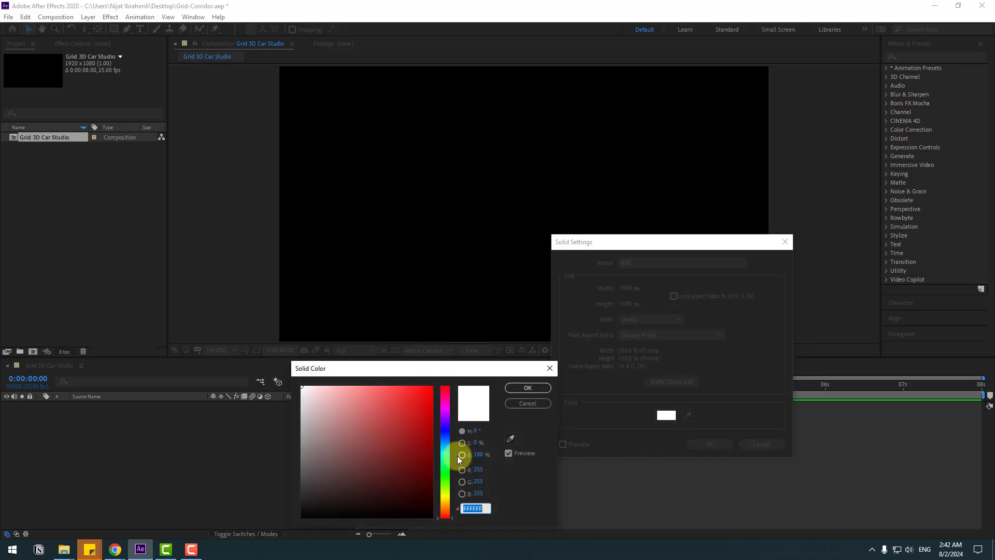
left_click_drag(384, 474, 258, 527)
left_click(522, 389)
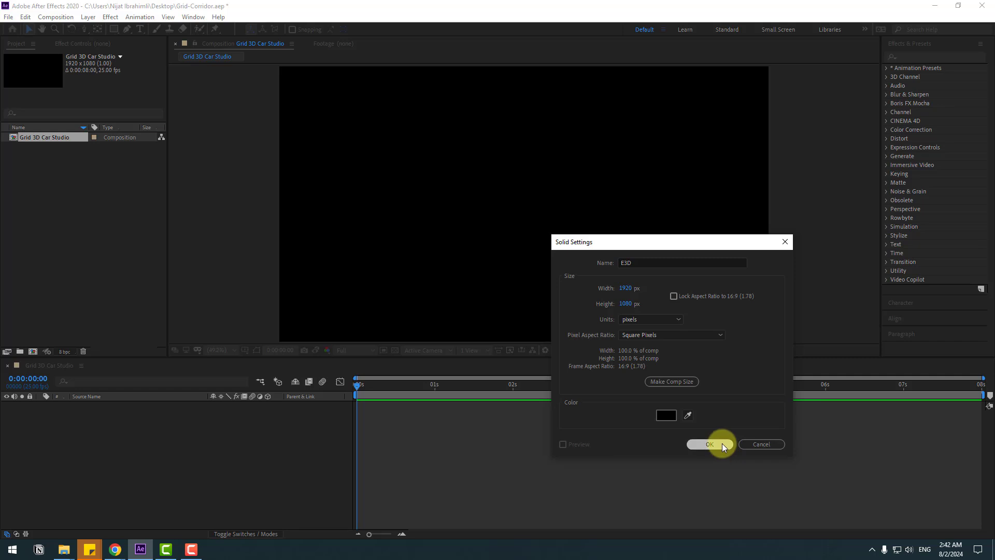
left_click(722, 444)
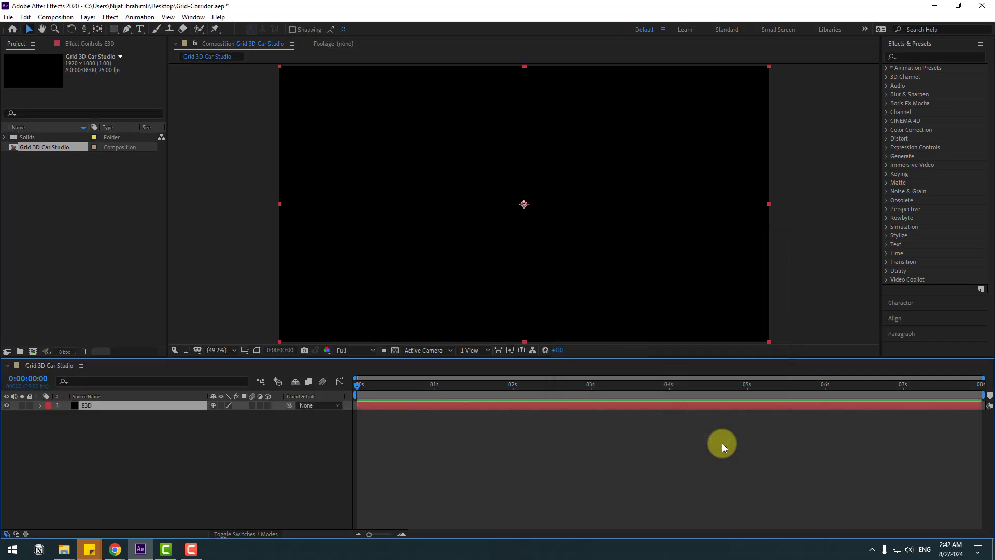
Apply the Video Copilot Element effect to the E3D solid.
left_click(117, 19)
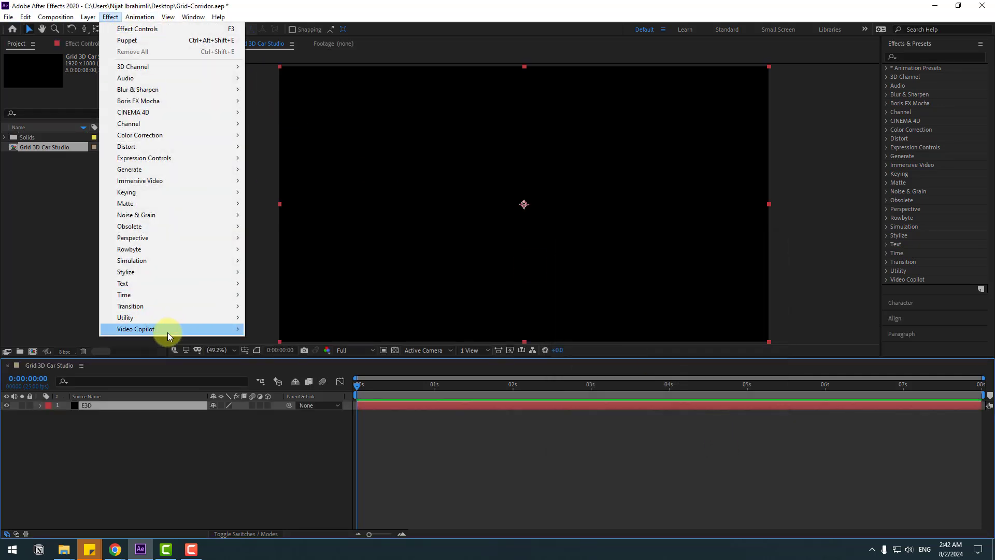
mouse_move(167, 331)
left_click(272, 331)
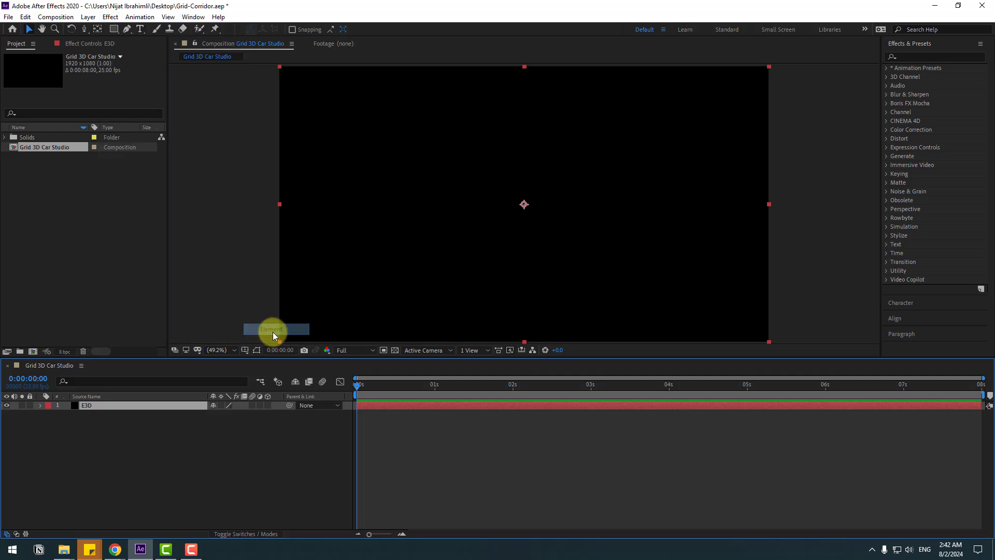
left_click(16, 44)
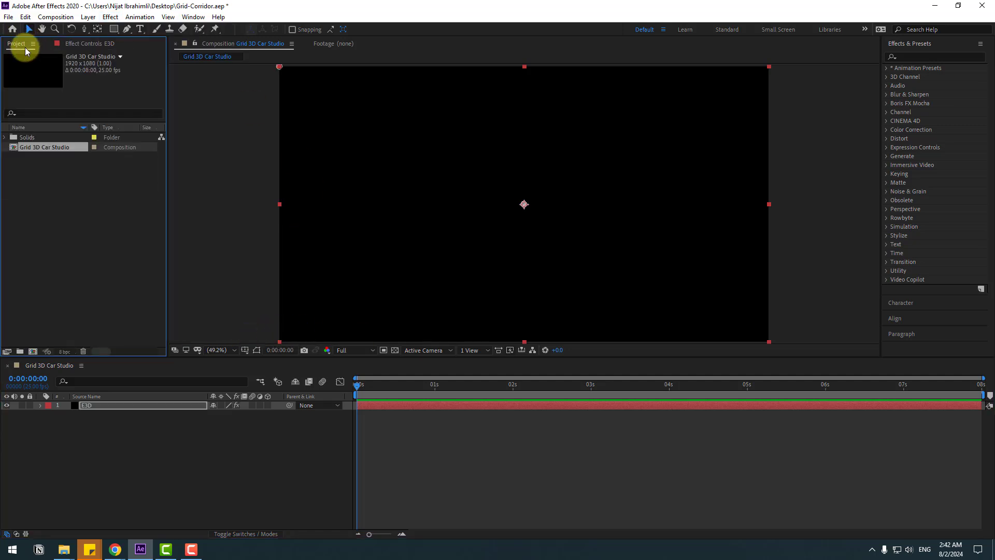
Create a new 1920×1080 composition named Grid_Texture.
right_click(63, 200)
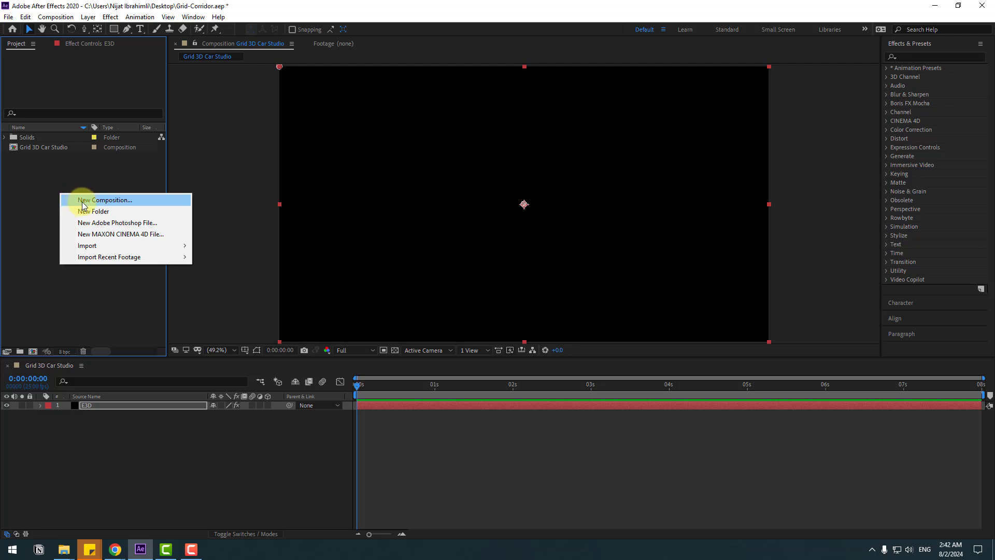
left_click(83, 201)
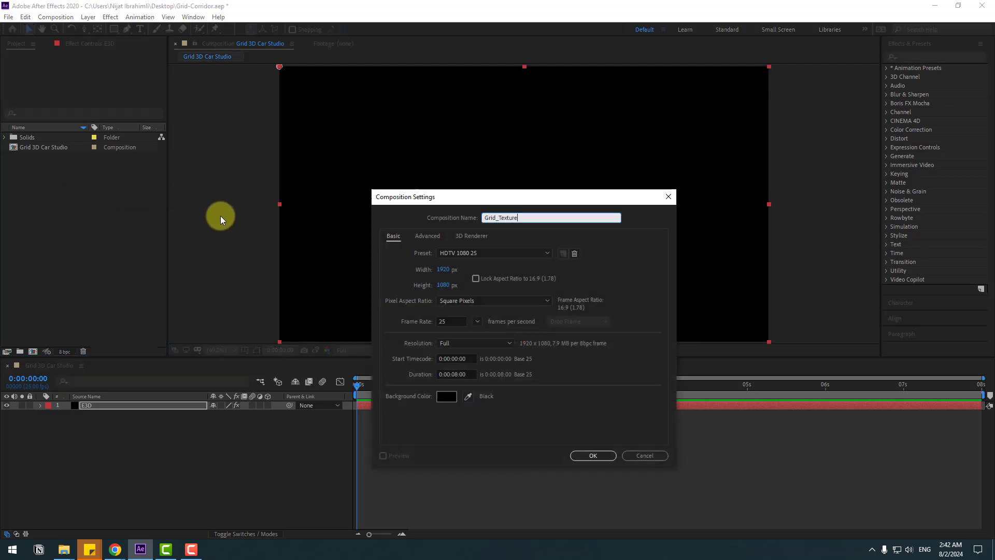
left_click(604, 456)
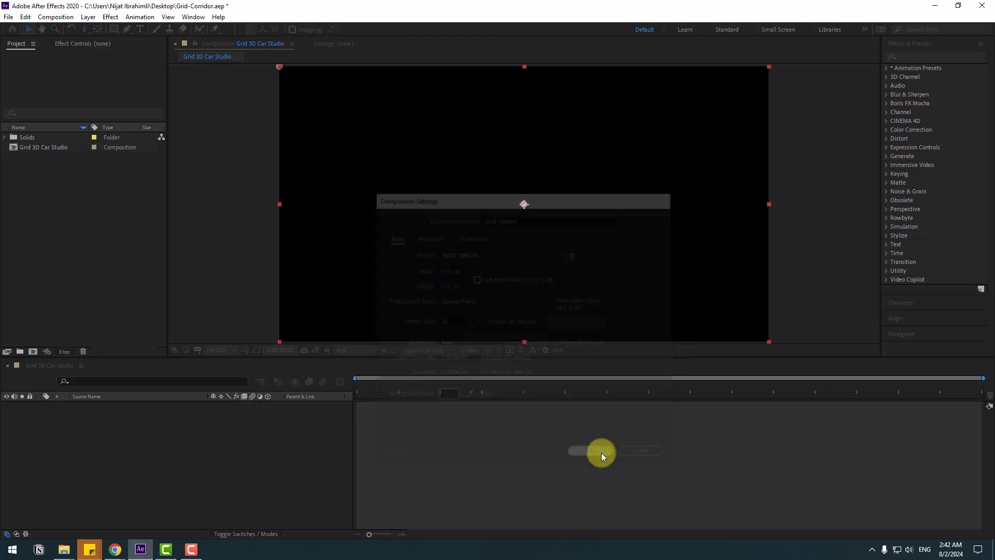
Add a black full-size solid layer named BG to Grid_Texture.
right_click(156, 442)
mouse_move(211, 320)
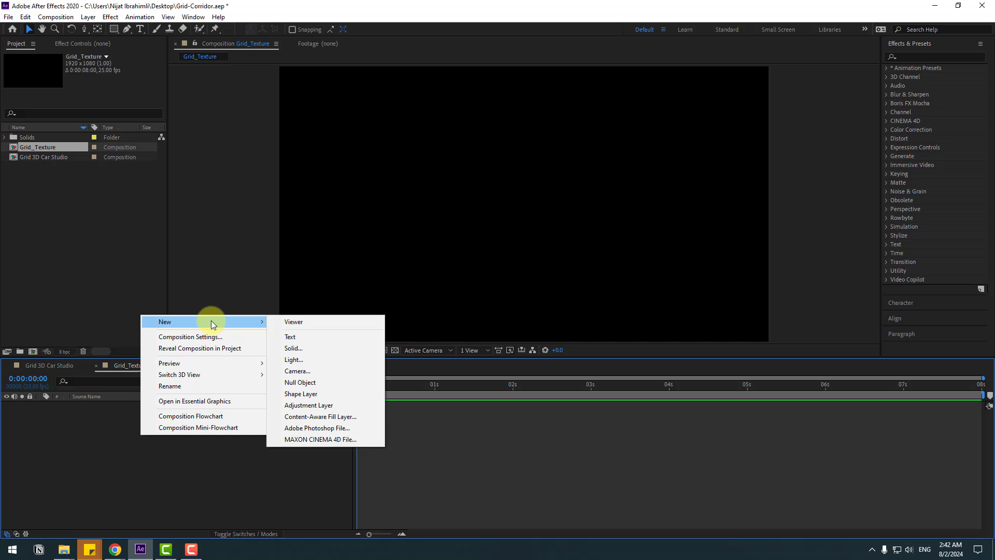
left_click(285, 346)
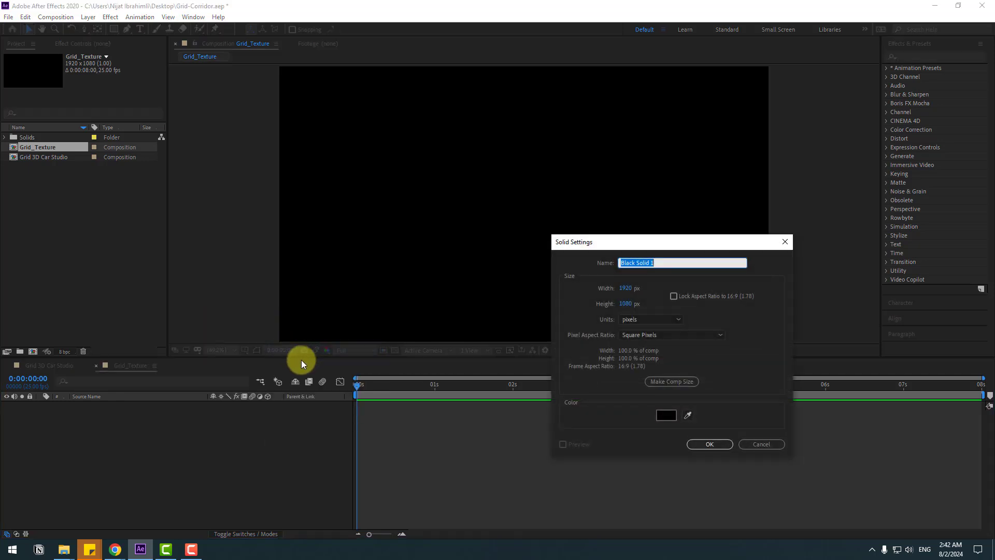
type("BG")
left_click(713, 442)
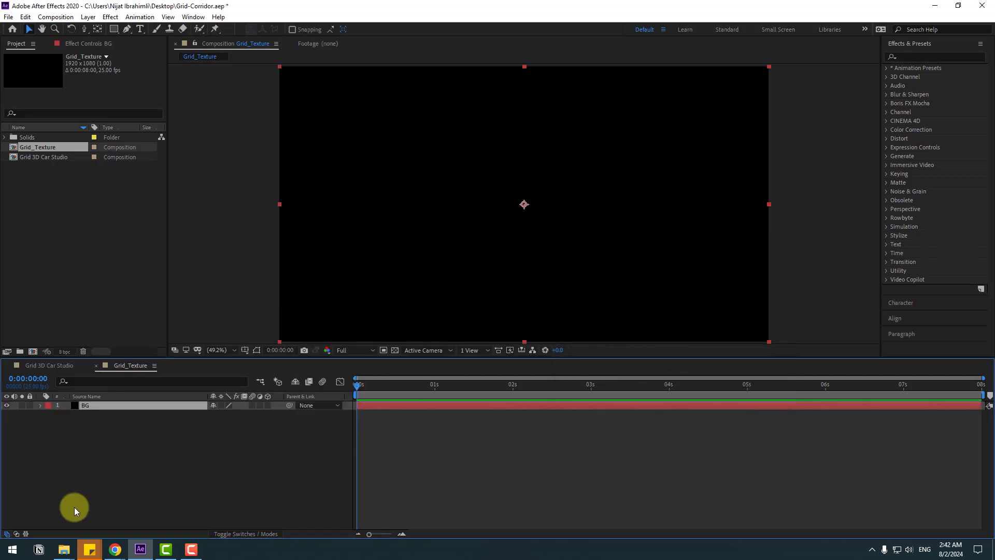
Add another black solid layer named GRID above BG.
right_click(107, 426)
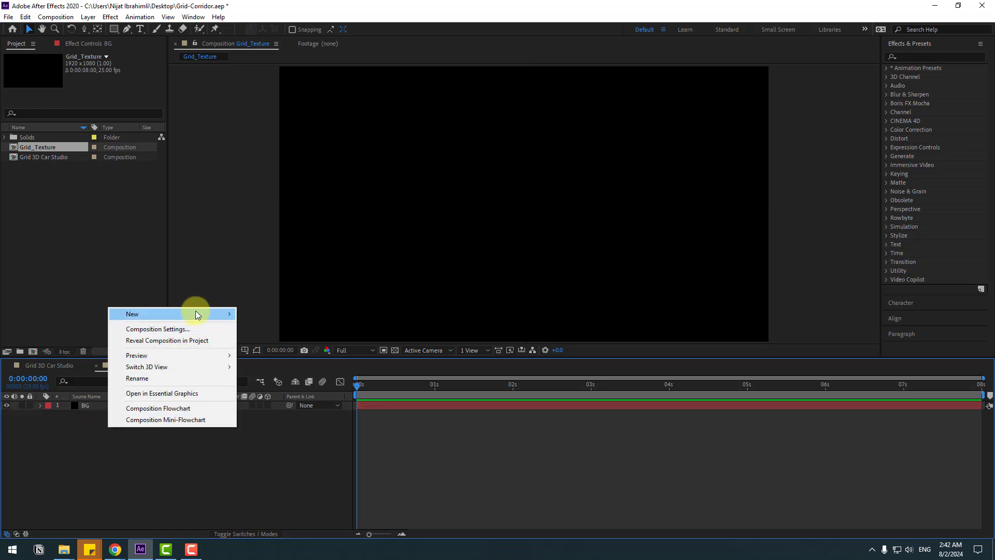
mouse_move(194, 310)
left_click(270, 339)
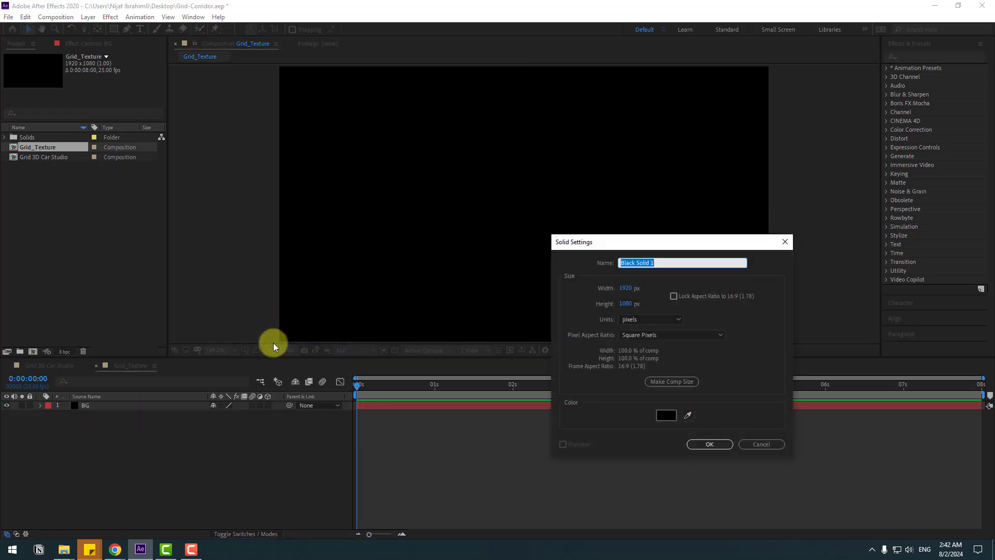
type("GRID")
left_click(713, 444)
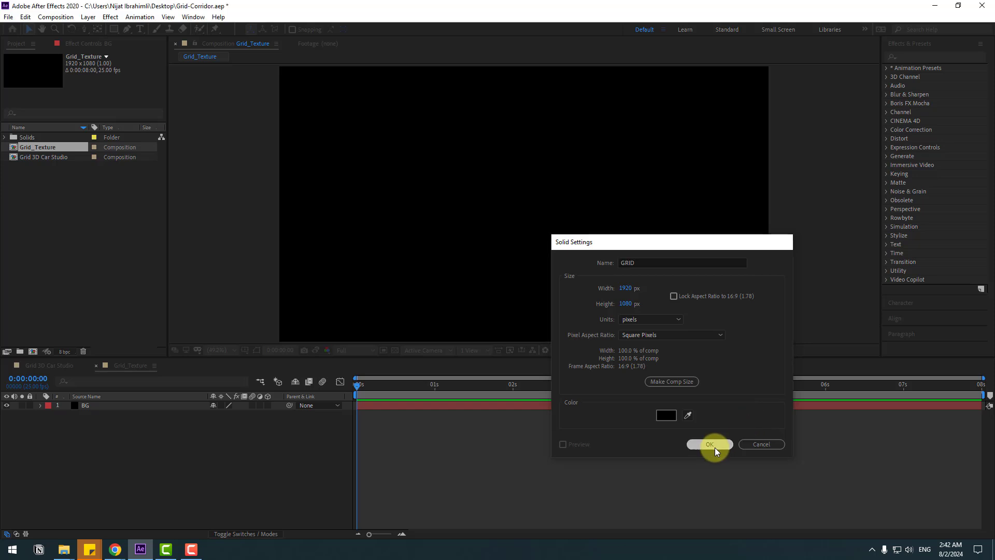
Apply the Generate > Grid effect to the GRID layer.
left_click(930, 57)
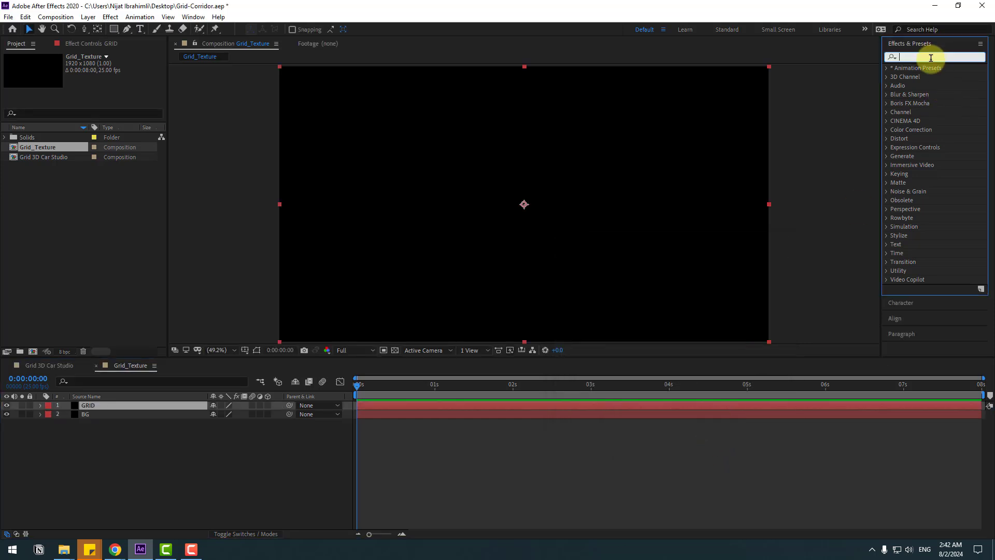
type("grid")
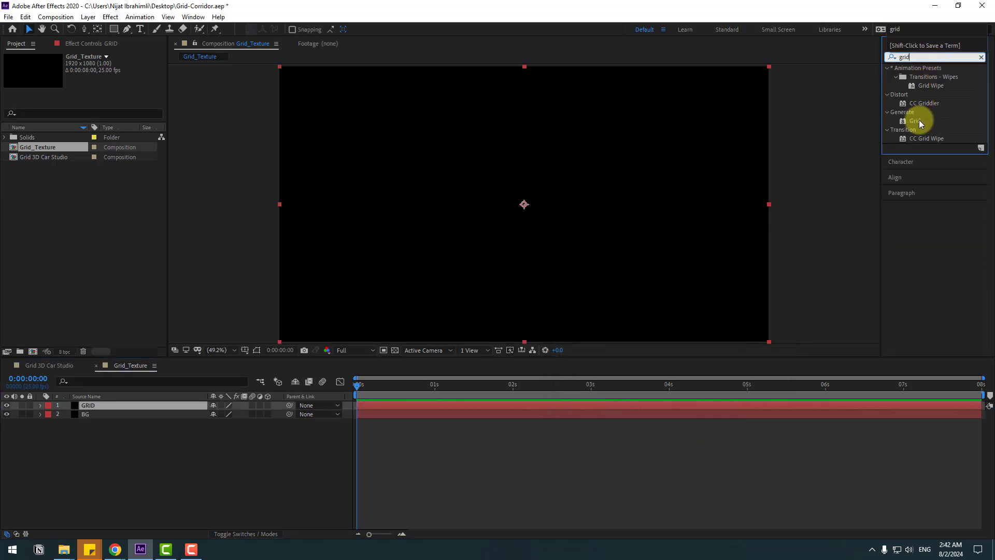
left_click_drag(906, 120, 85, 406)
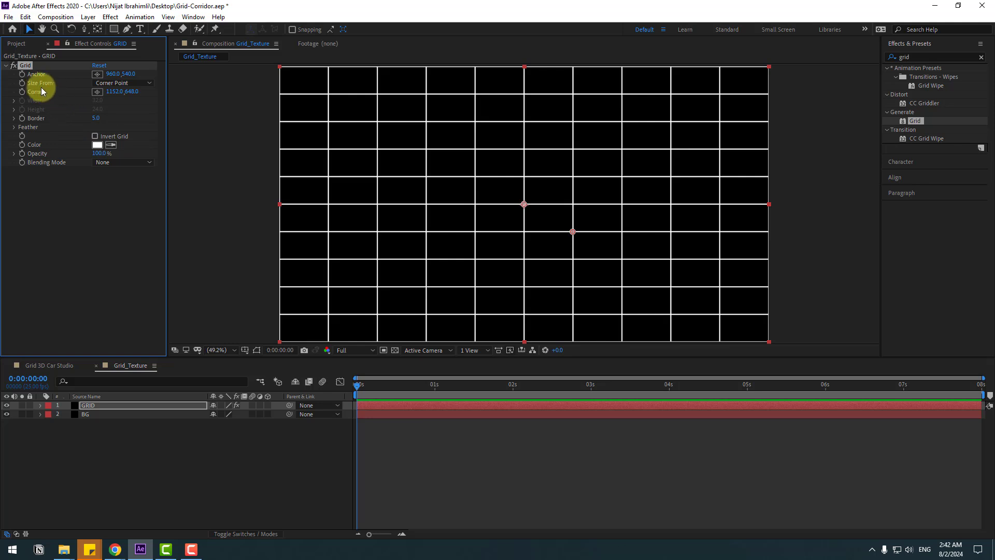
Set the Grid to size from Width Slider, with width 81.7 and 79% opacity.
left_click(103, 84)
left_click(126, 107)
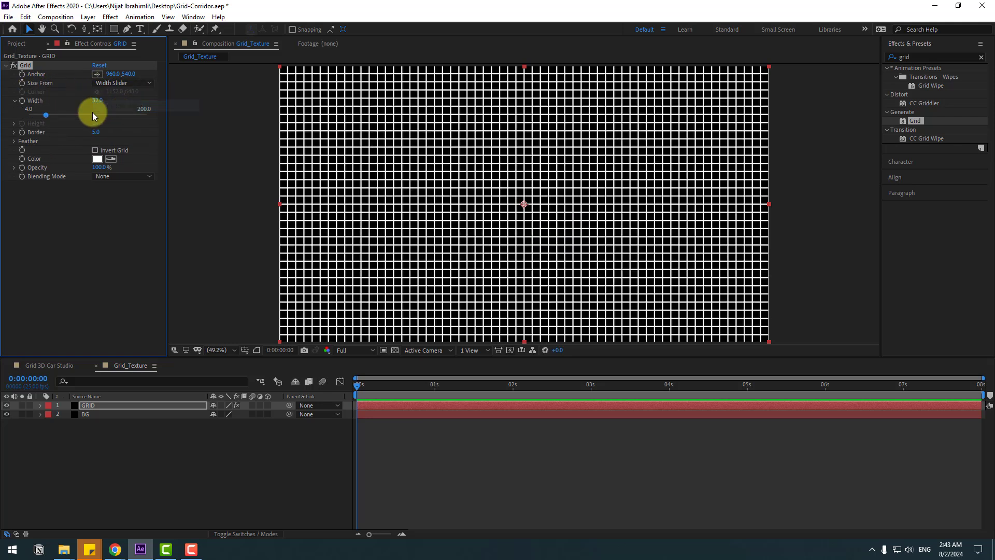
left_click_drag(46, 116, 76, 114)
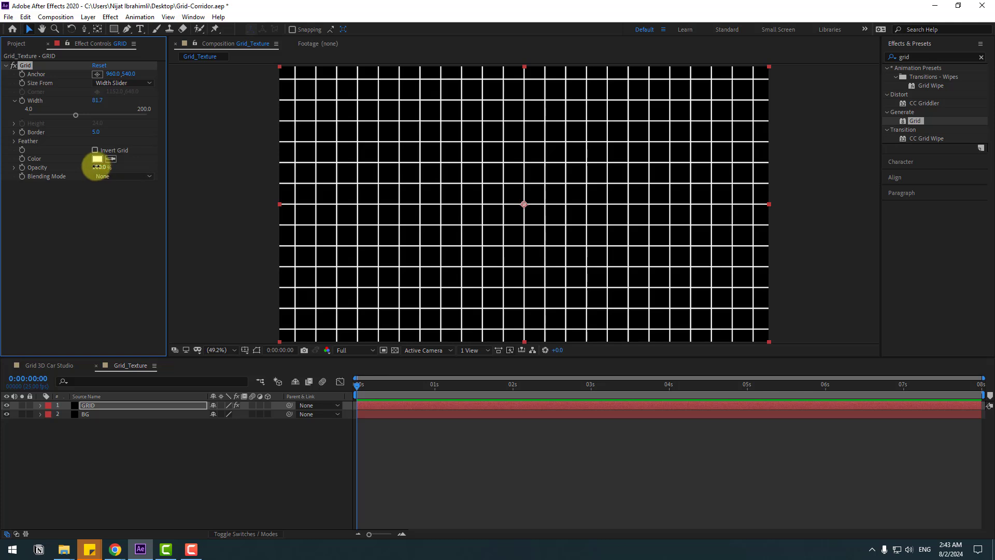
left_click_drag(96, 166, 87, 167)
Change the grid line colour to light blue #218FED.
left_click(97, 159)
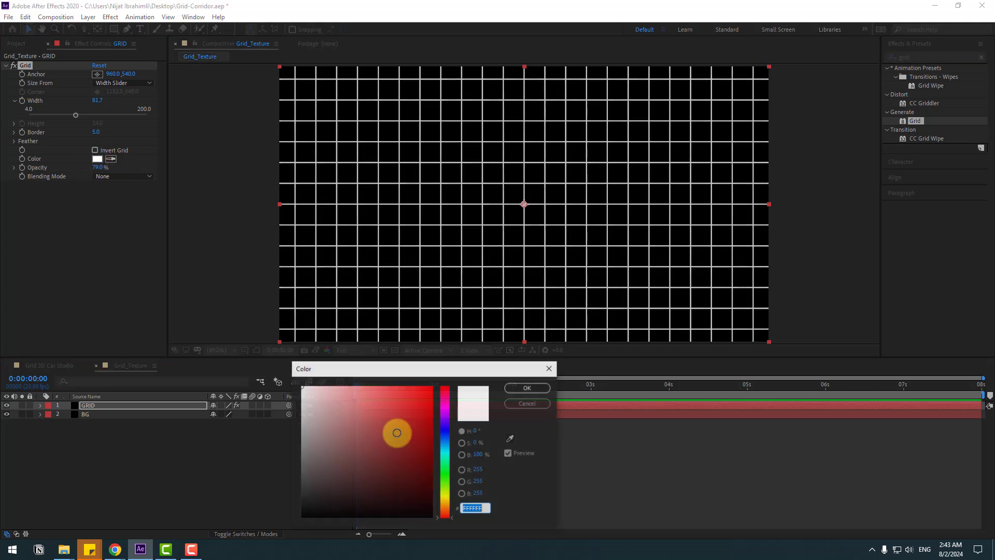
left_click_drag(445, 455, 413, 393)
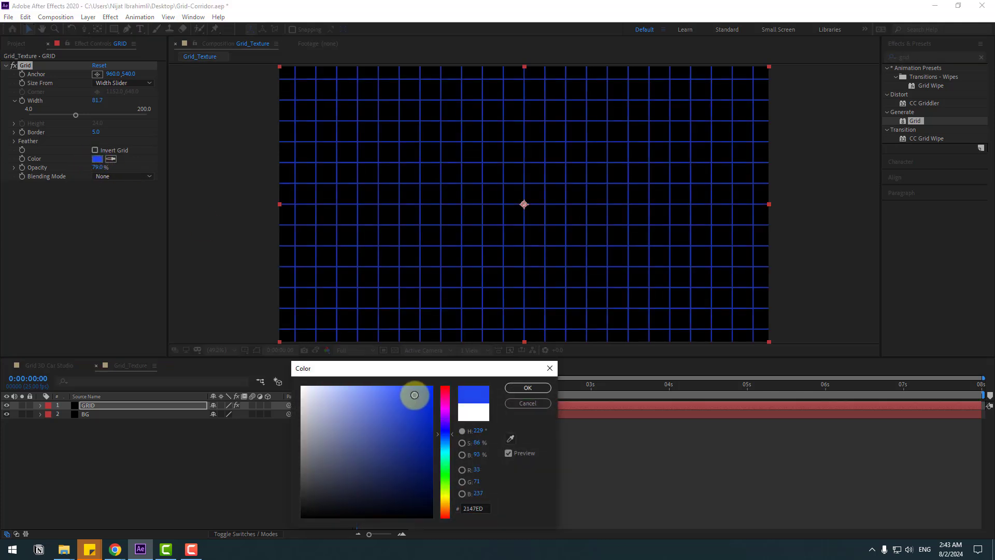
left_click_drag(444, 438, 442, 445)
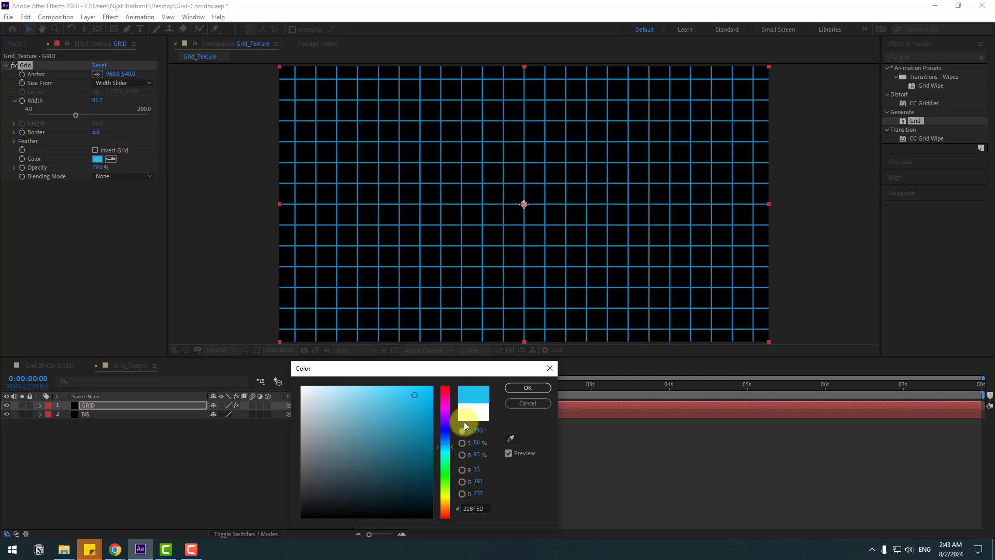
left_click(521, 388)
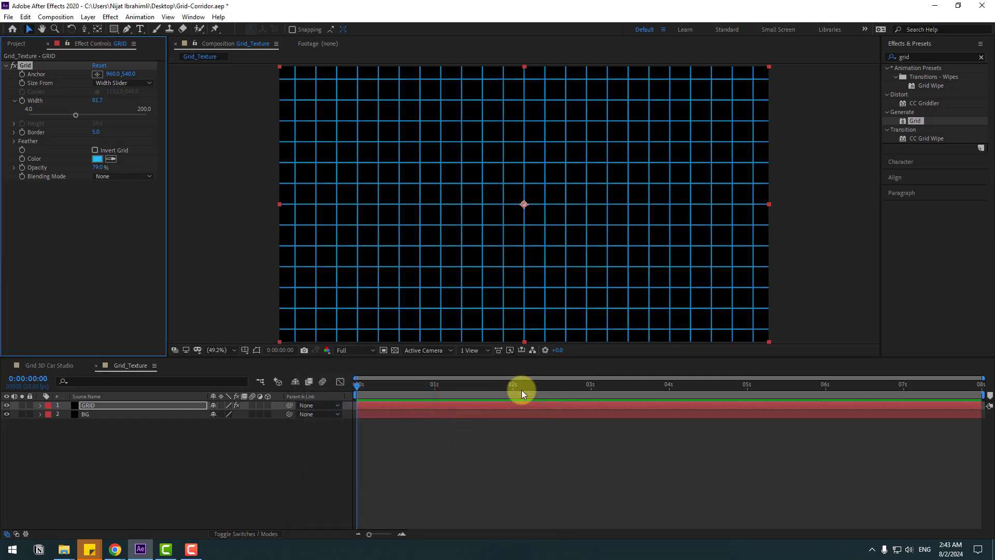
Place Grid_Texture into Grid 3D Car Studio, hide it, and select E3D.
left_click(48, 365)
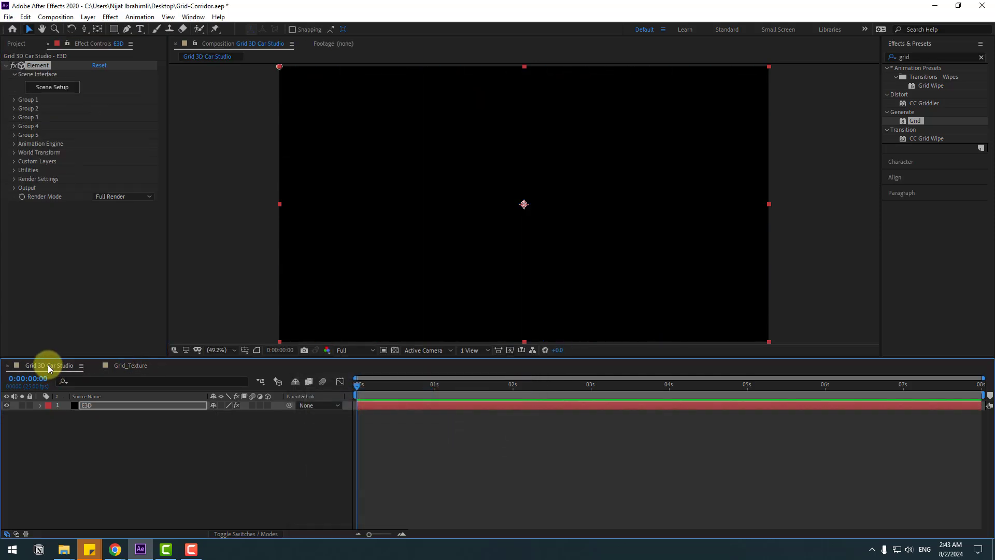
left_click(16, 45)
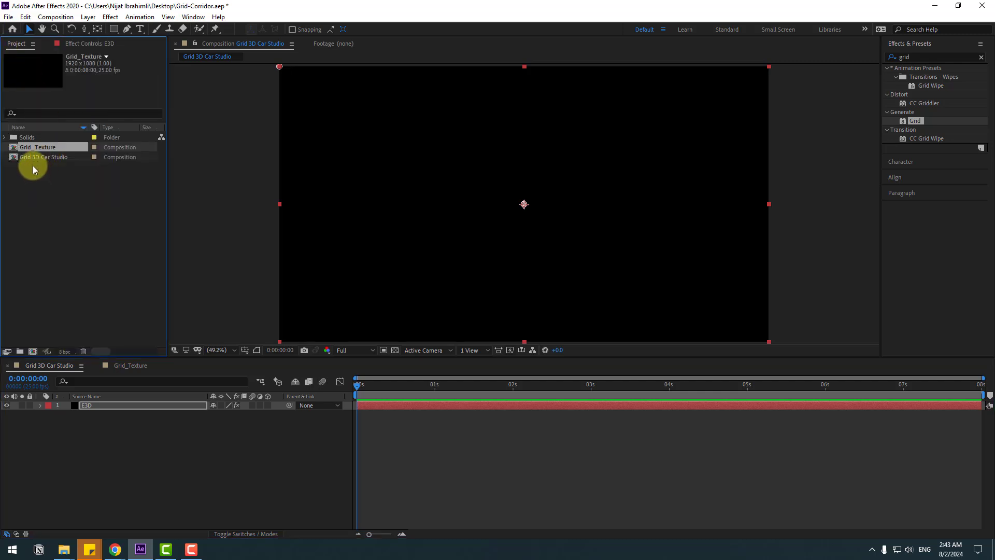
left_click_drag(33, 148, 123, 447)
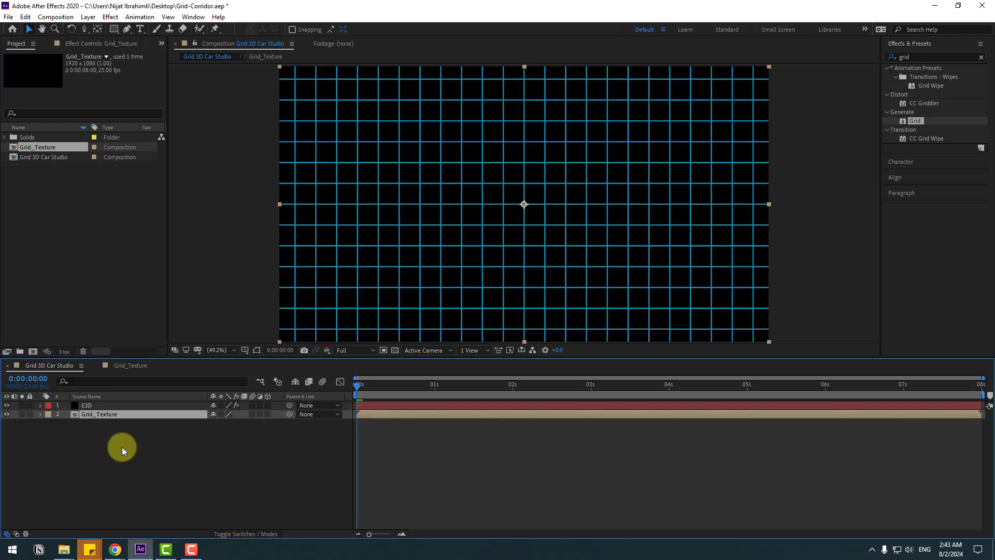
left_click(7, 414)
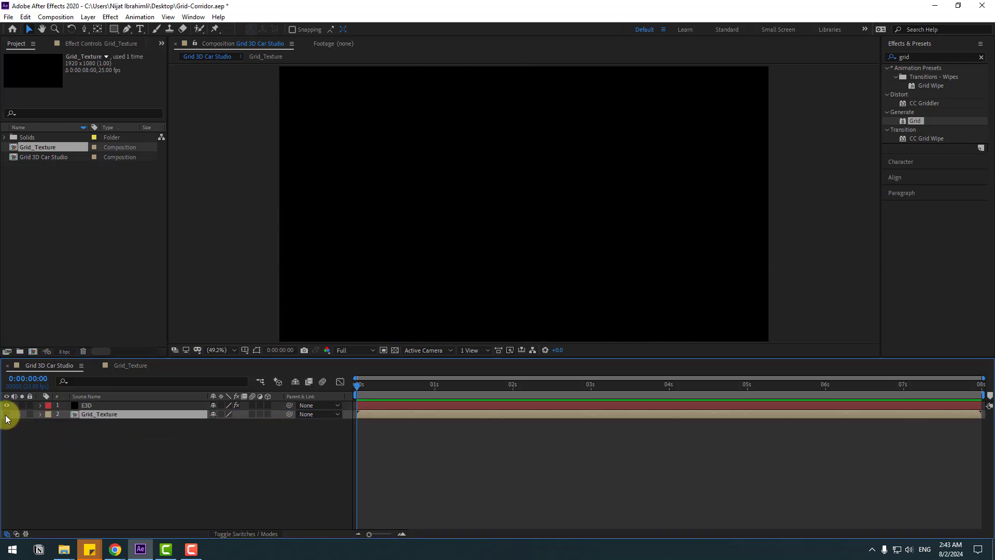
left_click(86, 405)
Set Element's Custom Texture Maps Layer 1 to 2. Grid_Texture.
left_click(86, 43)
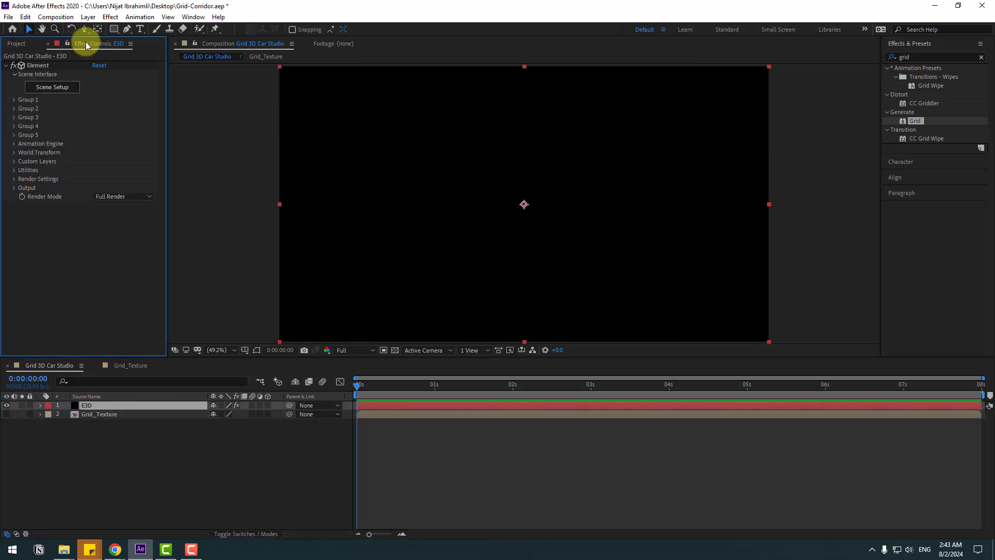
left_click(15, 162)
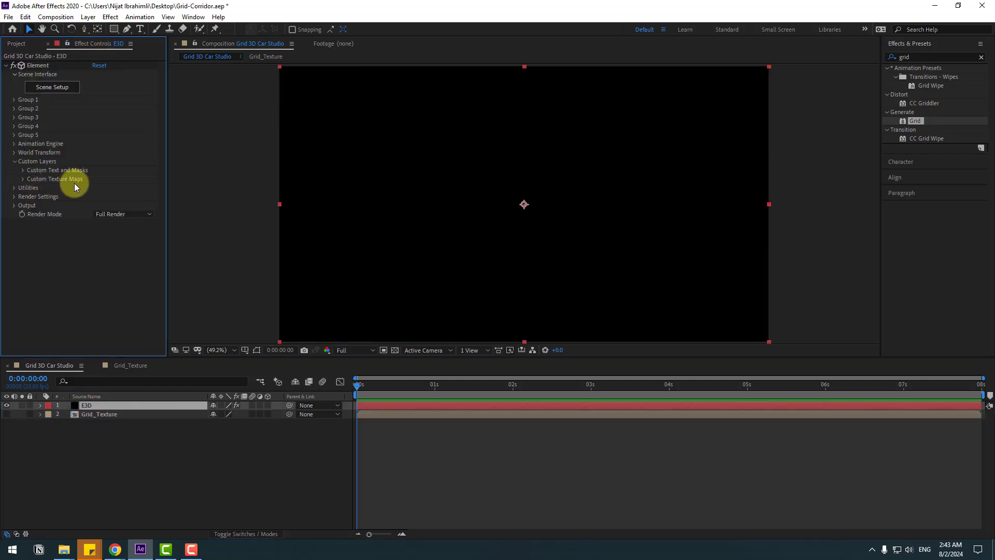
left_click(23, 181)
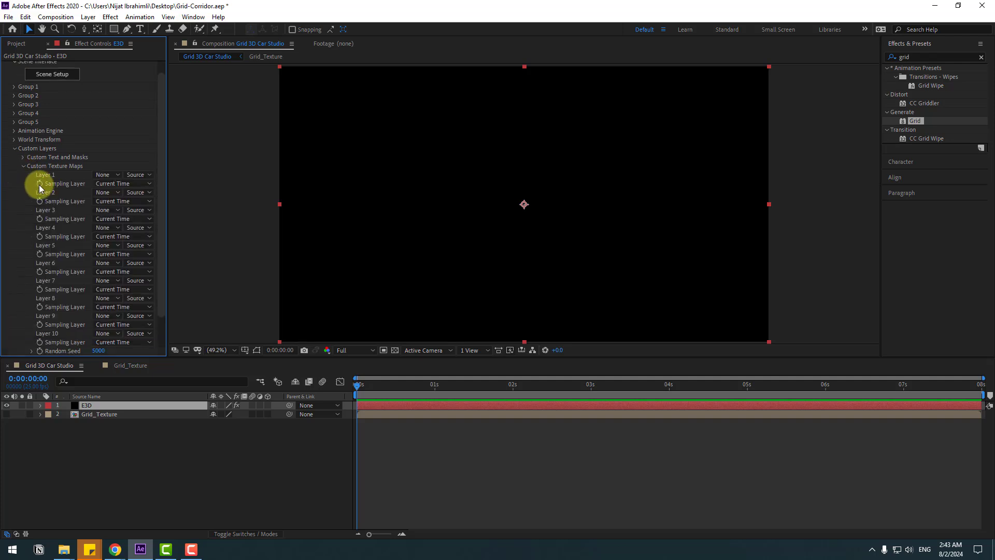
left_click(106, 175)
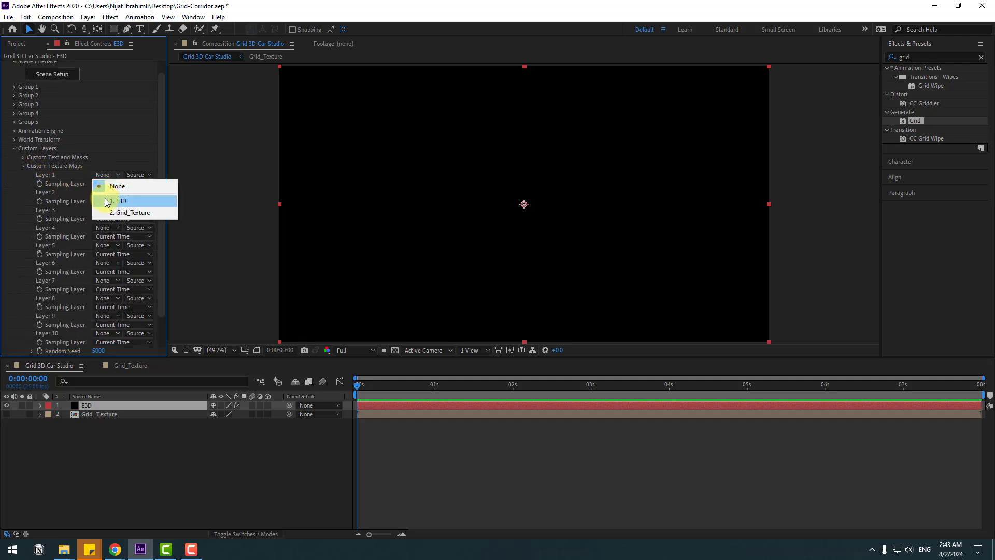
left_click(149, 214)
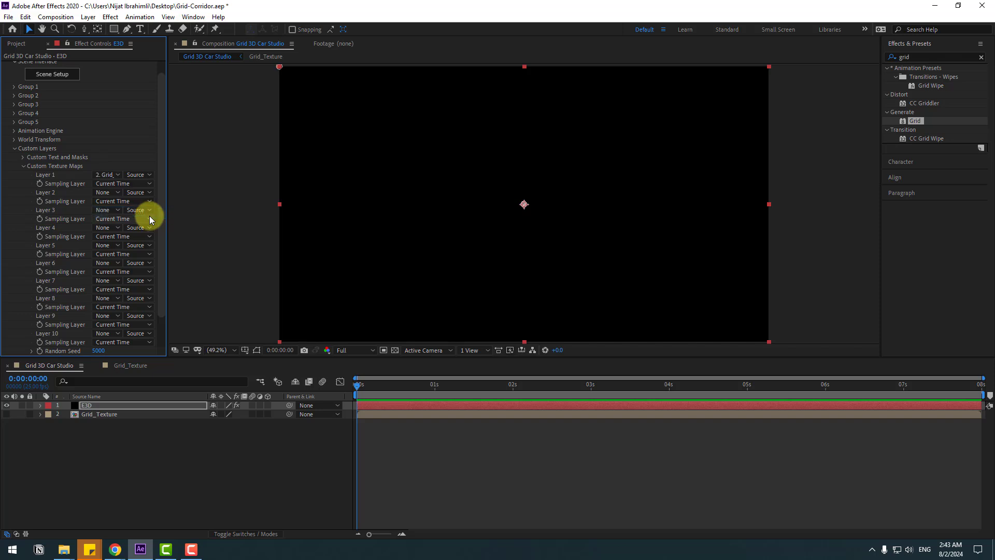
Open Element's Scene Setup and create a plane model.
left_click(57, 77)
left_click(360, 41)
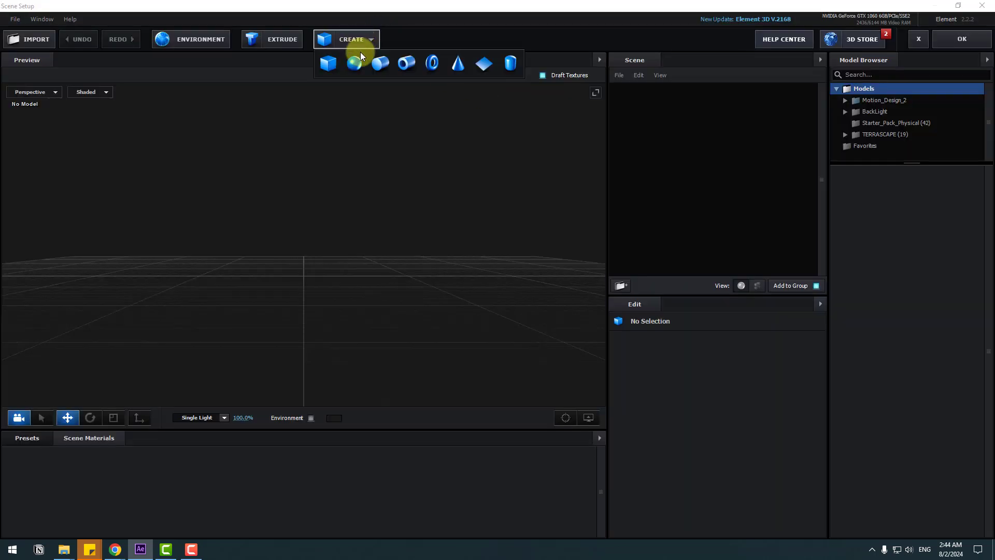
left_click(484, 66)
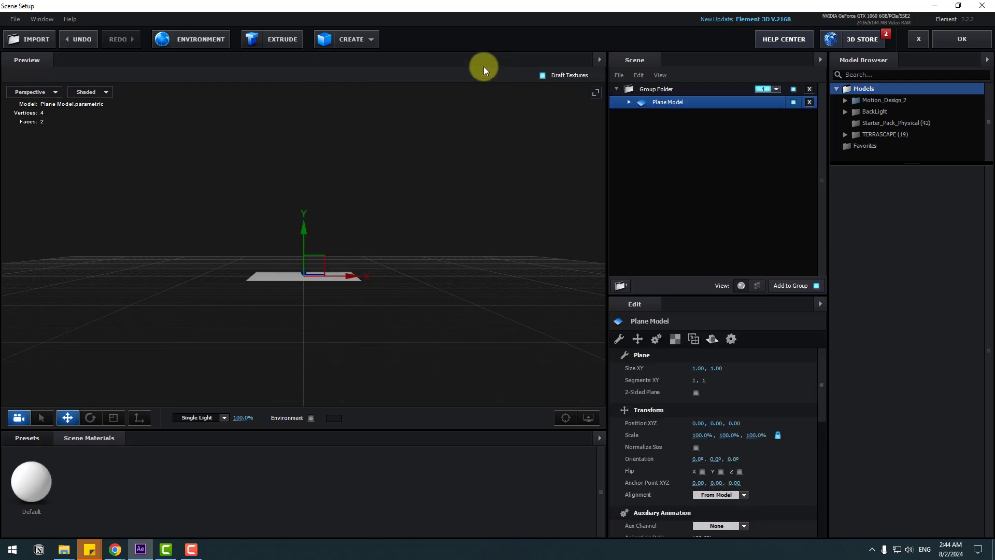
left_click_drag(259, 281, 244, 302)
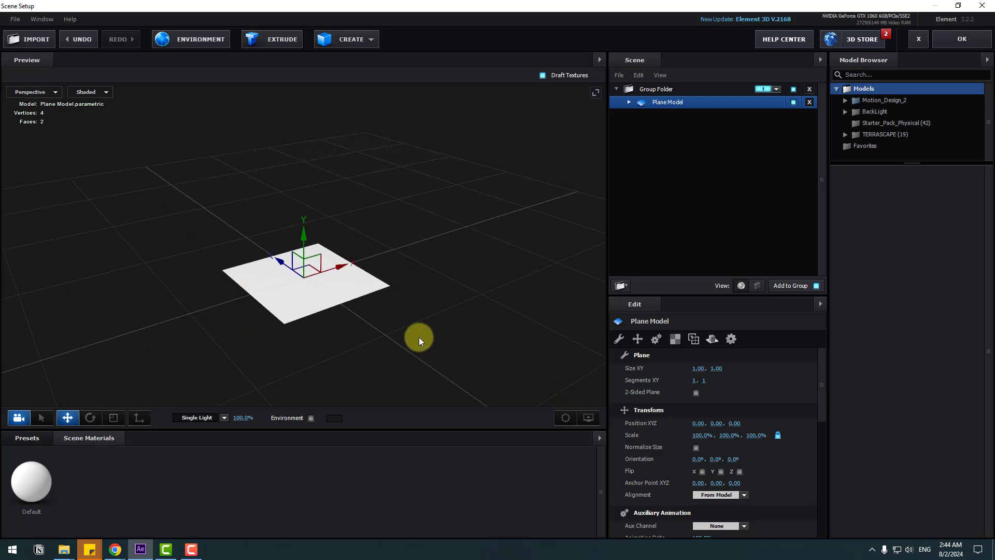
scroll(294, 334, "up", 3)
mouse_move(294, 335)
left_mouse_down()
mouse_move(294, 285)
mouse_move(291, 323)
left_mouse_up()
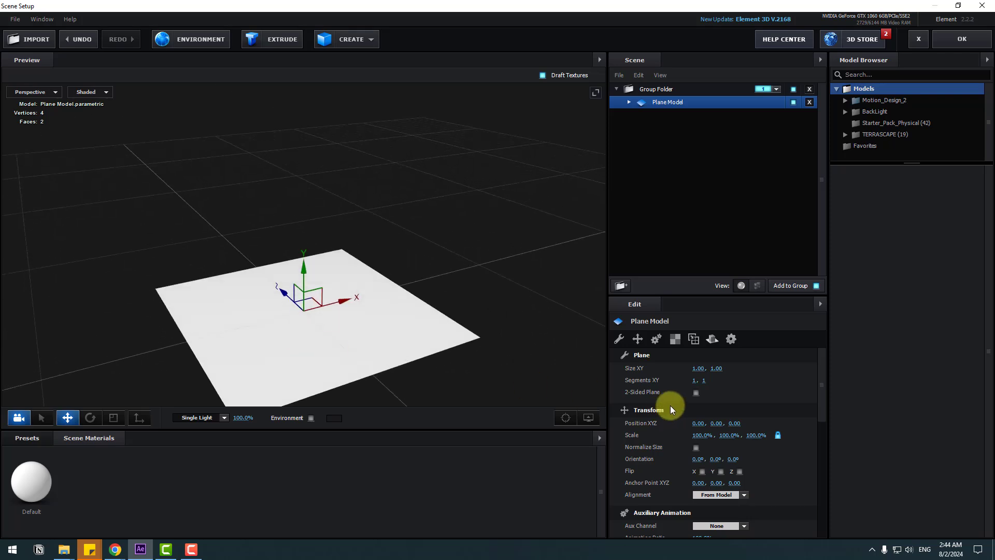
Turn on 2-Sided Plane for the plane model.
left_click(695, 392)
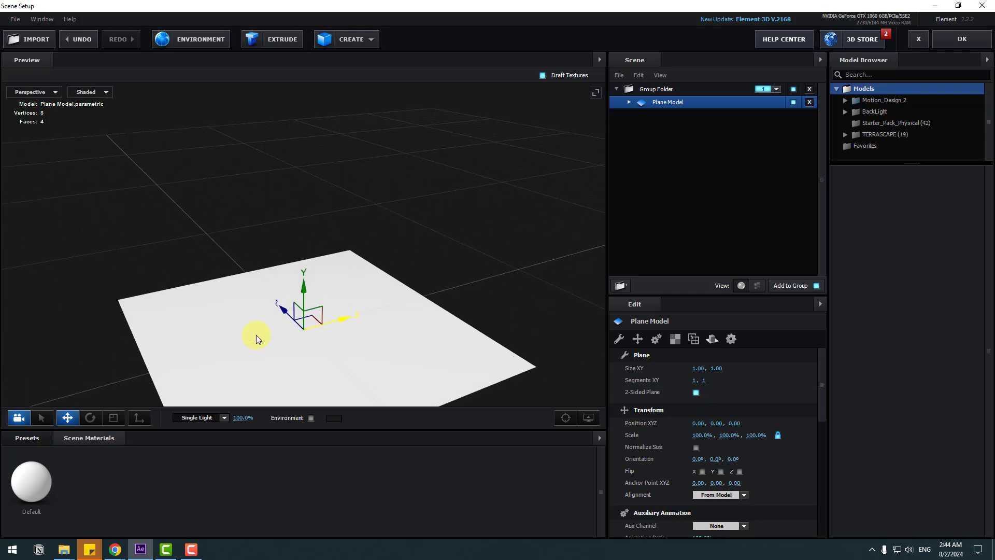
left_click_drag(200, 347, 226, 298)
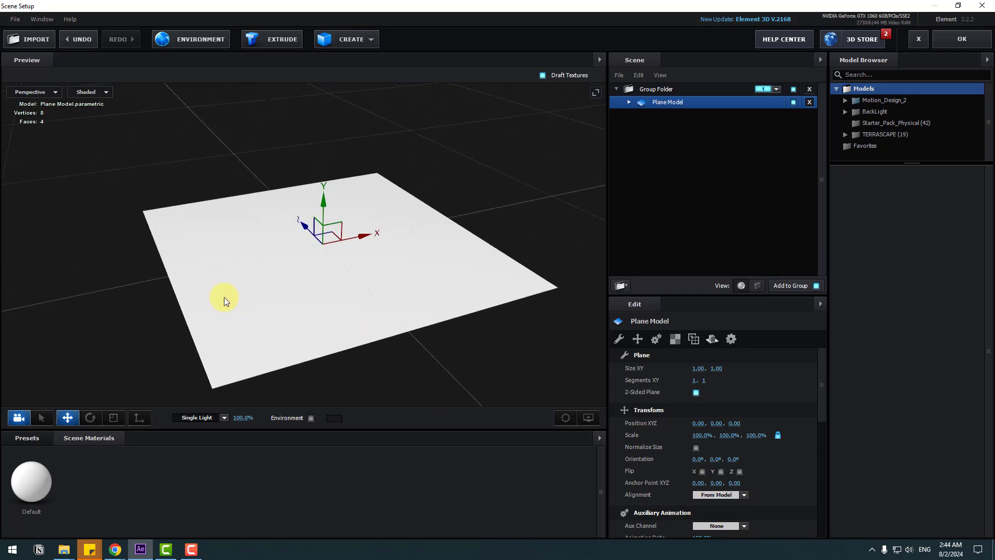
scroll(224, 297, "down", 3)
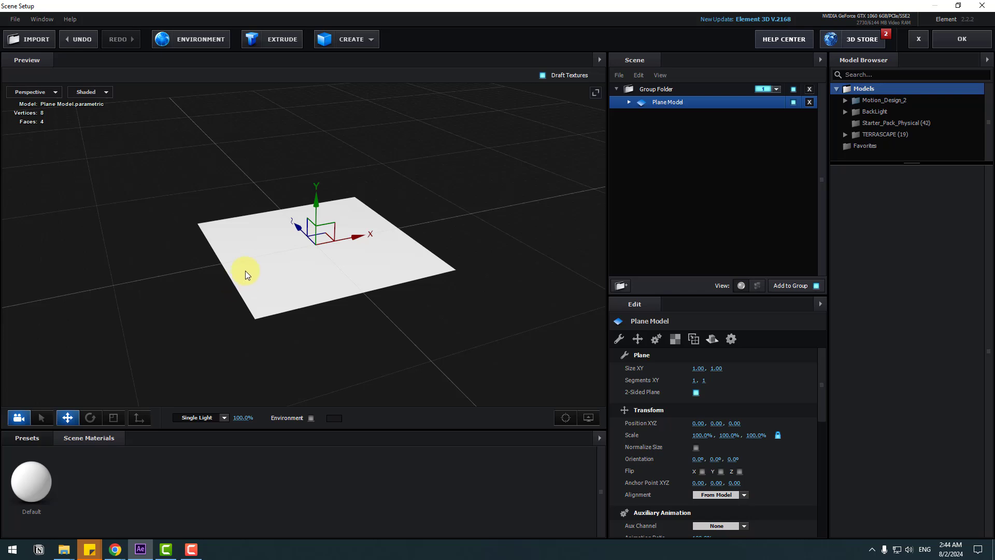
Set Custom Layer 1 [Grid_Texture] as the Default material's diffuse texture.
left_click(629, 103)
left_click(676, 118)
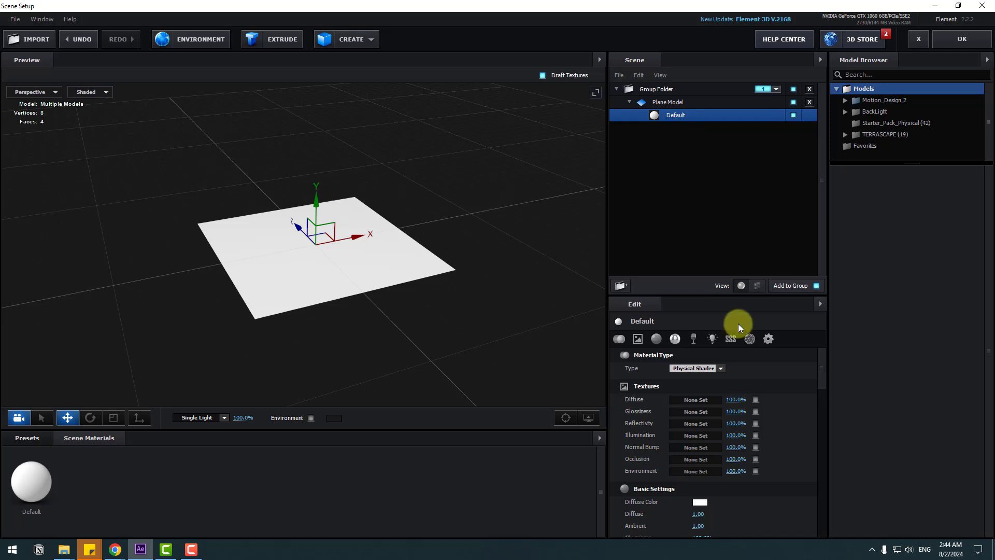
left_click(704, 403)
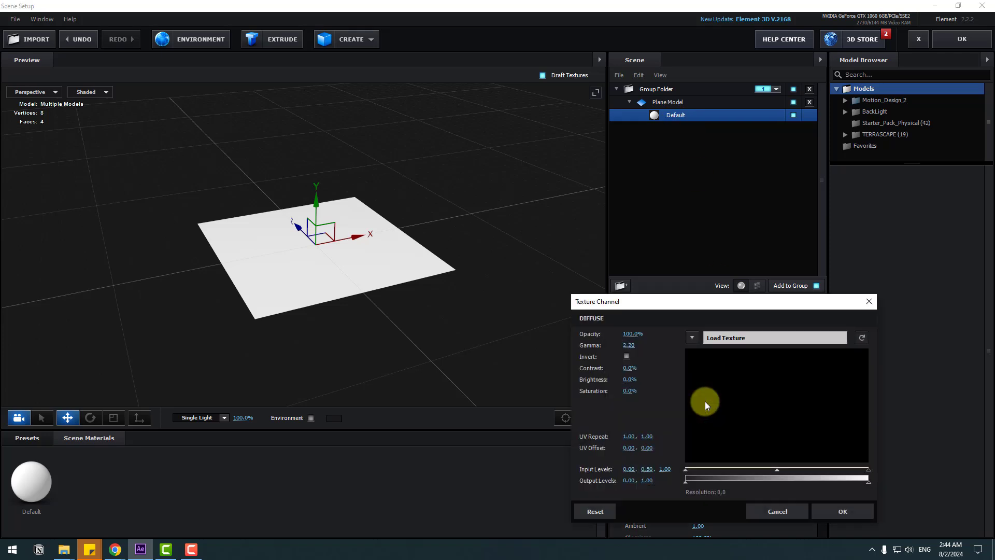
left_click(691, 342)
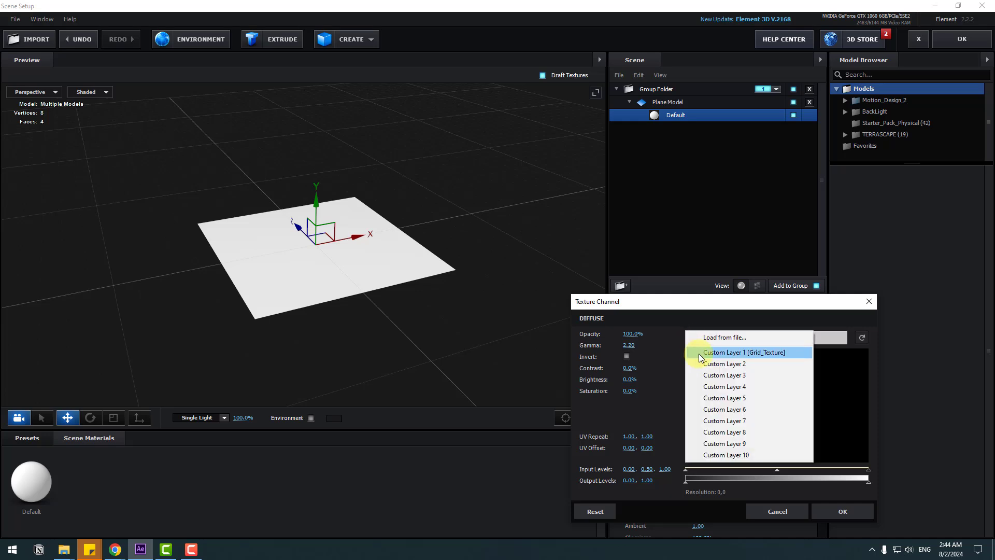
left_click(786, 352)
left_click(860, 512)
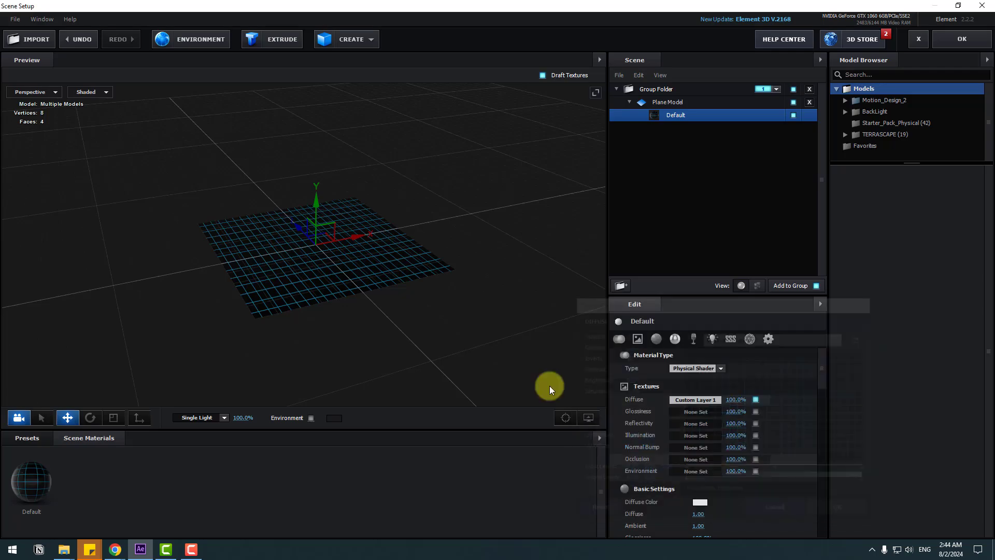
left_click_drag(549, 386, 241, 296)
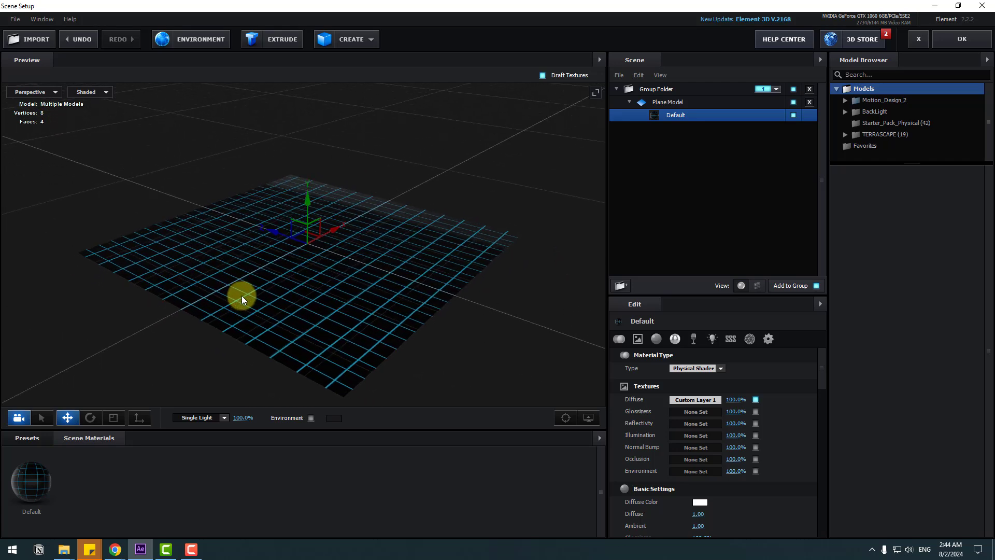
Duplicate the plane model and raise the copy to Y 0.25.
left_click(668, 103)
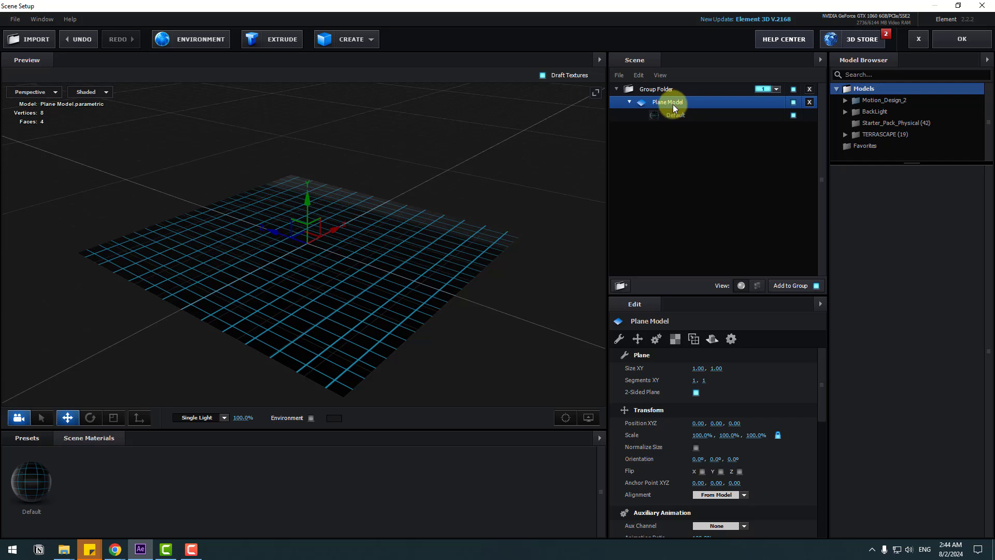
key("ctrl+d")
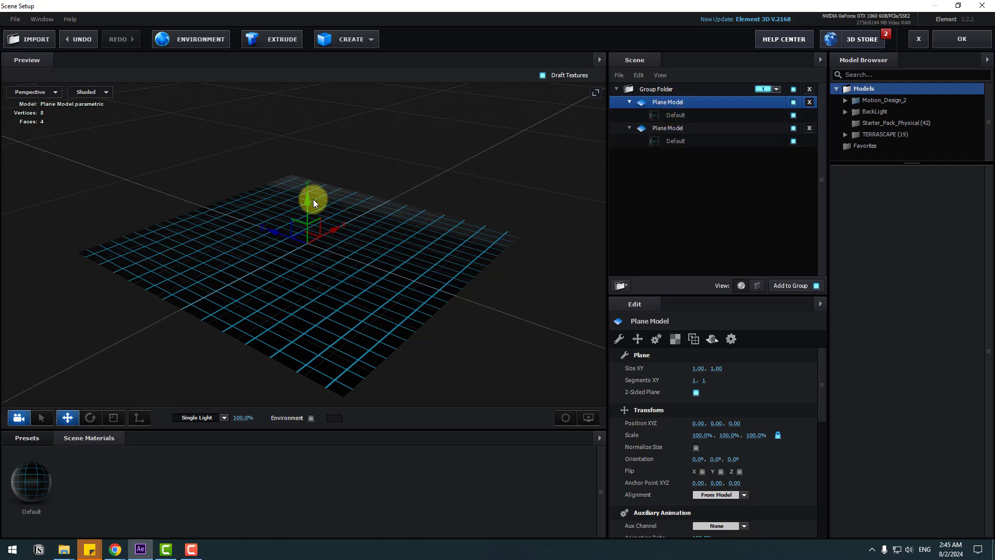
left_click_drag(307, 205, 159, 94)
Import the Audi_RS_6_Avant model with default import preferences.
left_click(30, 46)
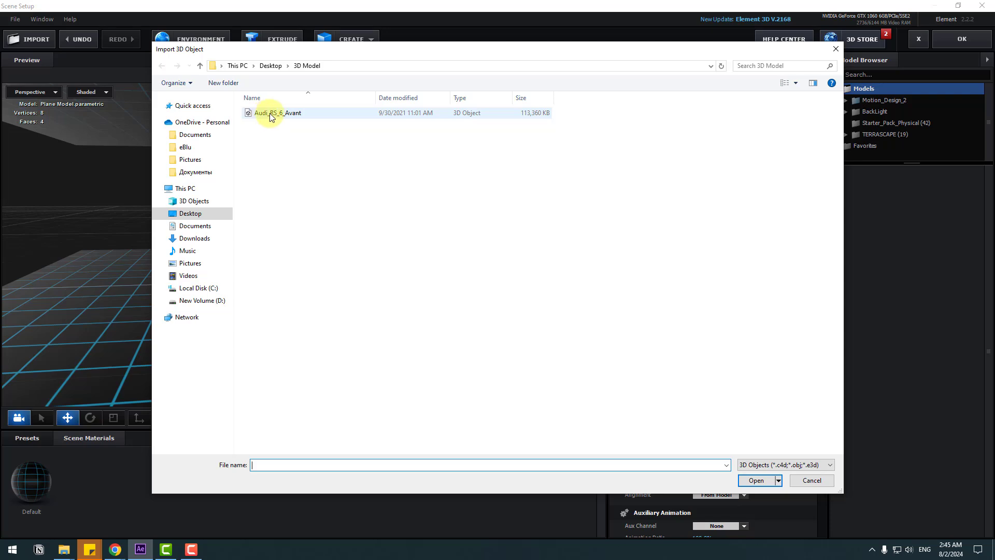
left_click(271, 117)
left_click(757, 480)
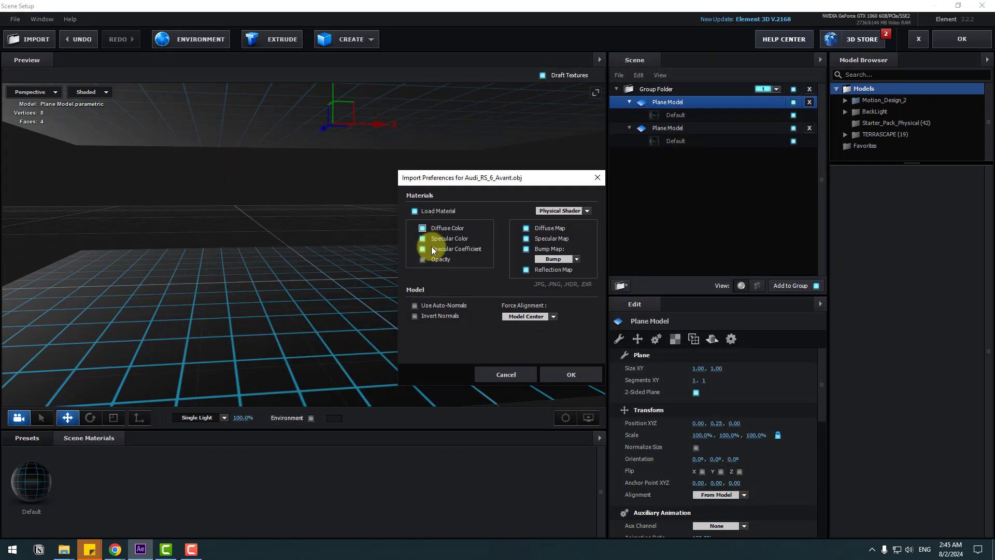
left_click(566, 380)
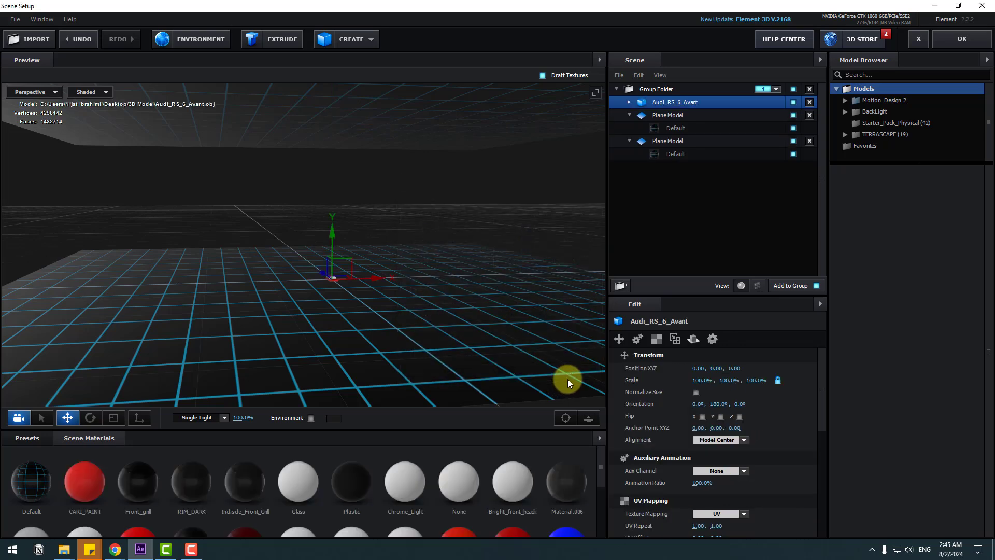
Enable Normalize Size for the Audi model.
left_click_drag(327, 302, 566, 362)
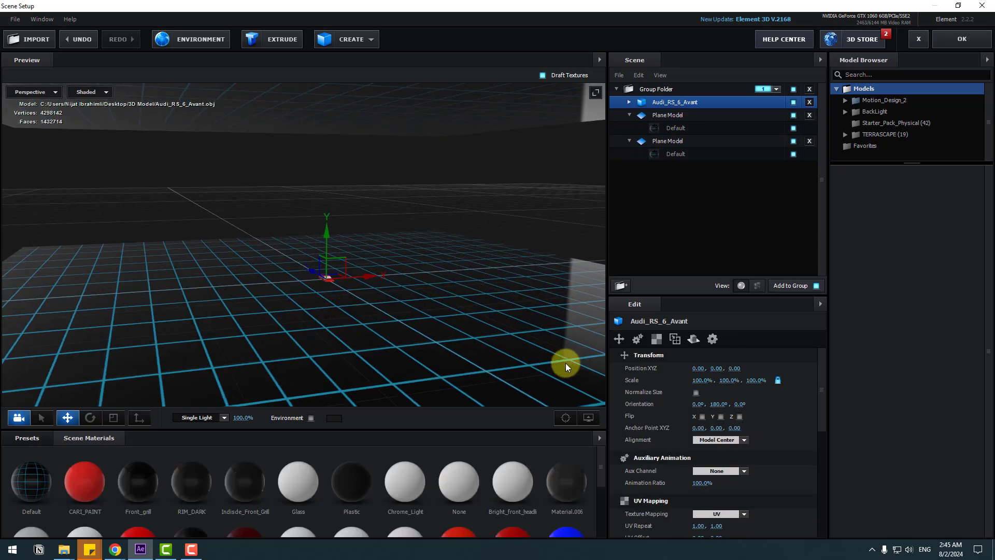
left_click(695, 392)
scroll(308, 274, "down", 10)
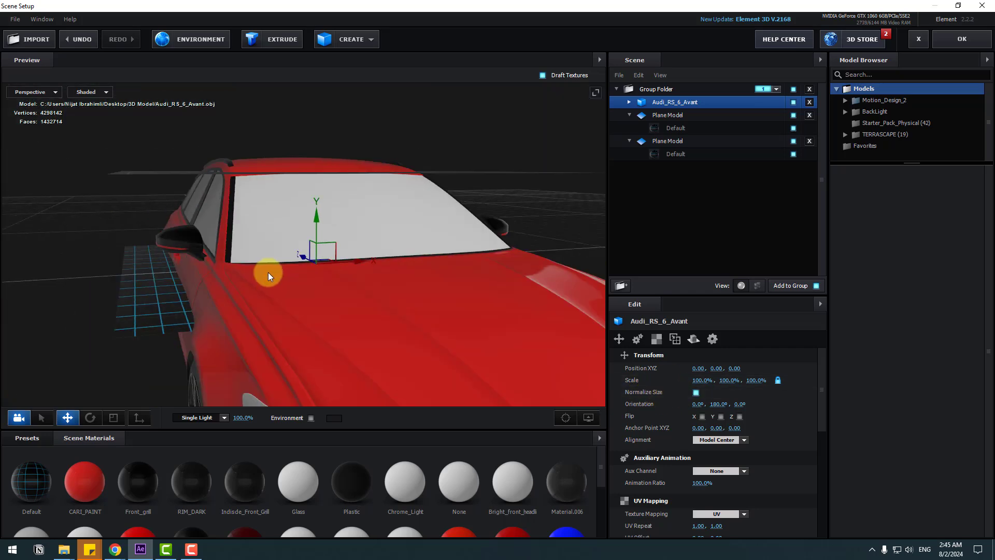
Scale the Audi down to 4.2% and return to the Move tool.
left_click(113, 418)
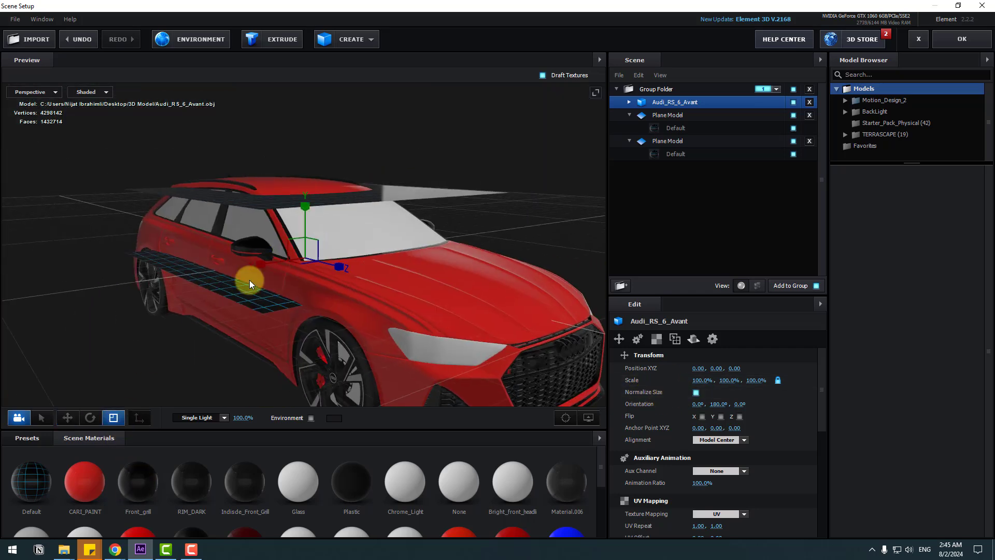
left_click_drag(302, 257, 59, 332)
scroll(290, 297, "up", 5)
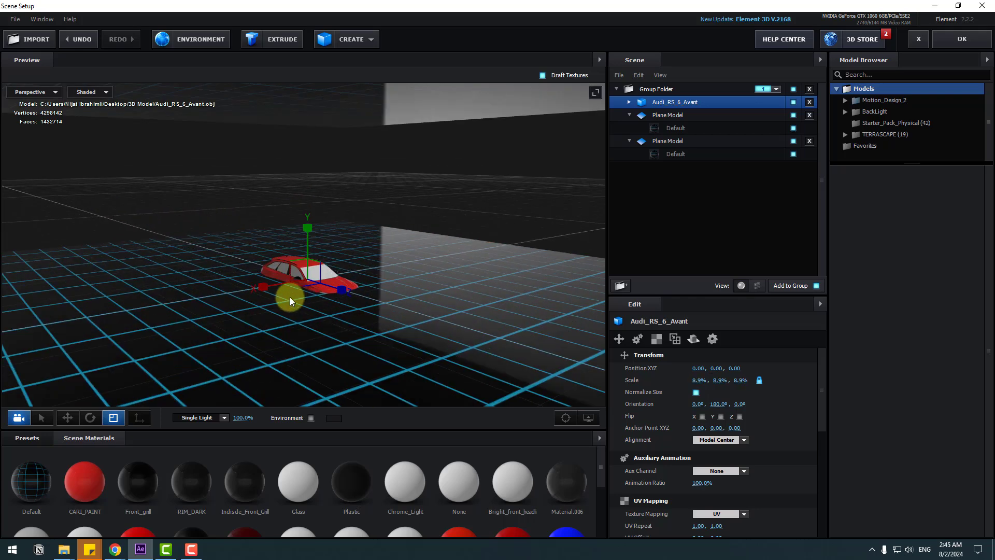
left_click_drag(300, 284, 291, 232)
left_click(67, 418)
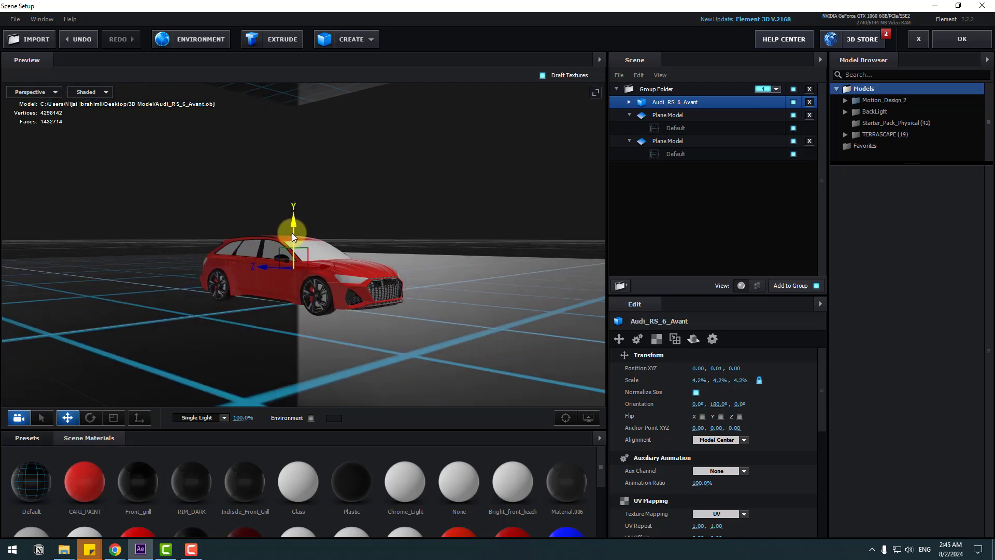
scroll(331, 282, "down", 5)
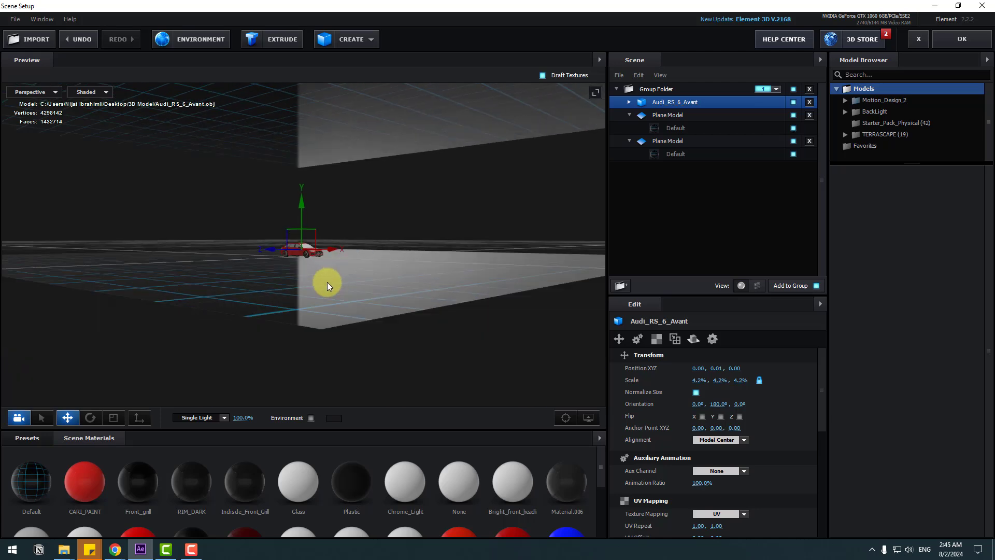
left_click_drag(328, 281, 436, 316)
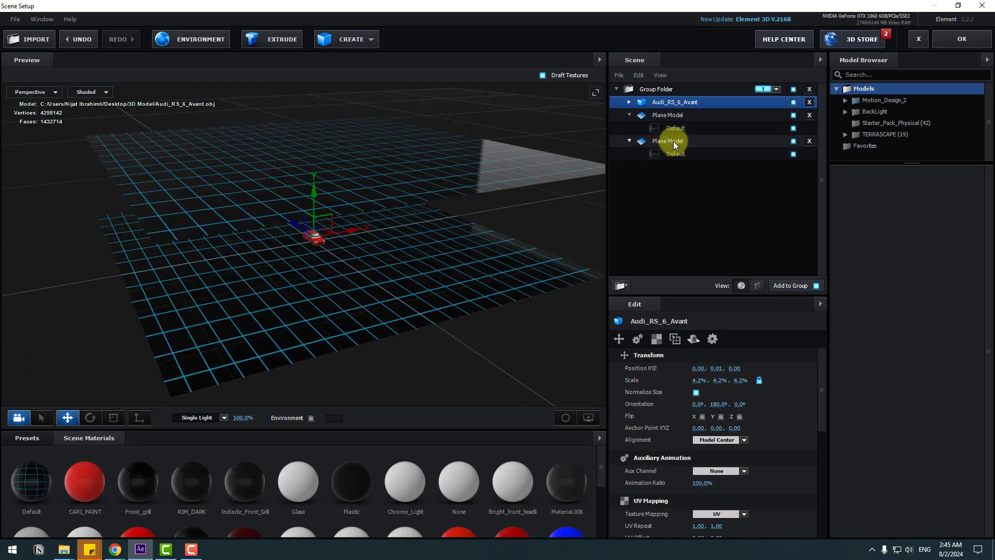
Set the second floor plane's UV Repeat to 5 by 5.
left_click(675, 145)
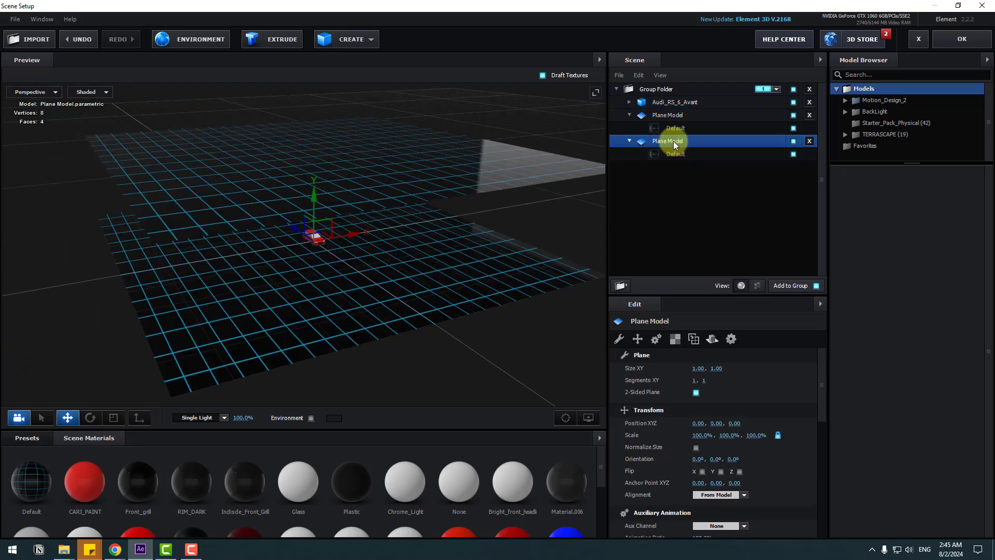
left_click(674, 340)
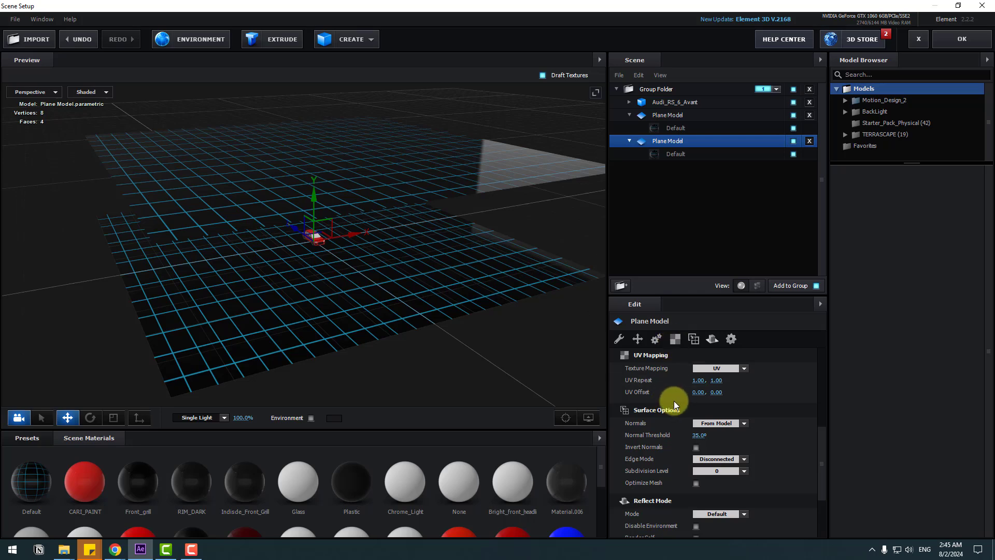
left_click(698, 379)
type("5")
key("Return")
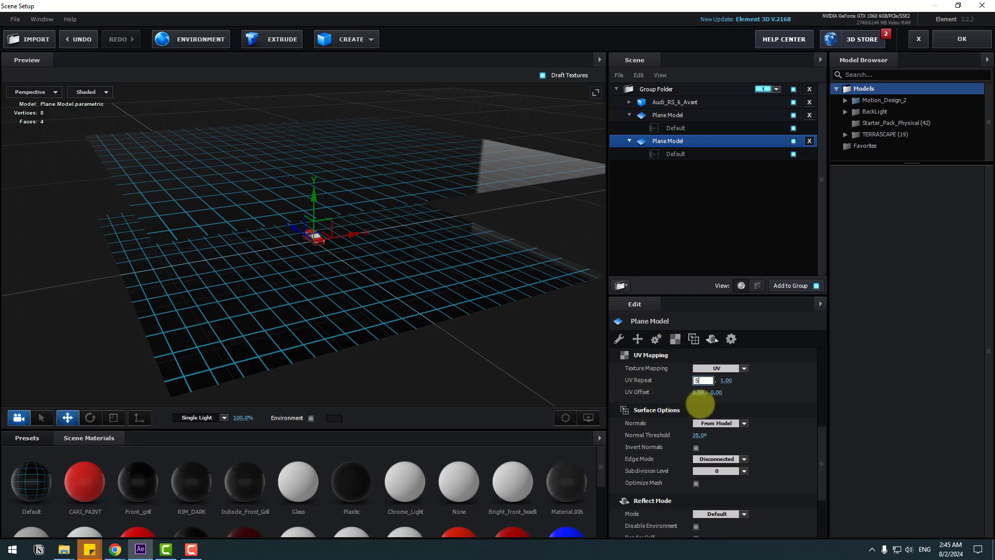
left_click(721, 380)
type("5")
key("Return")
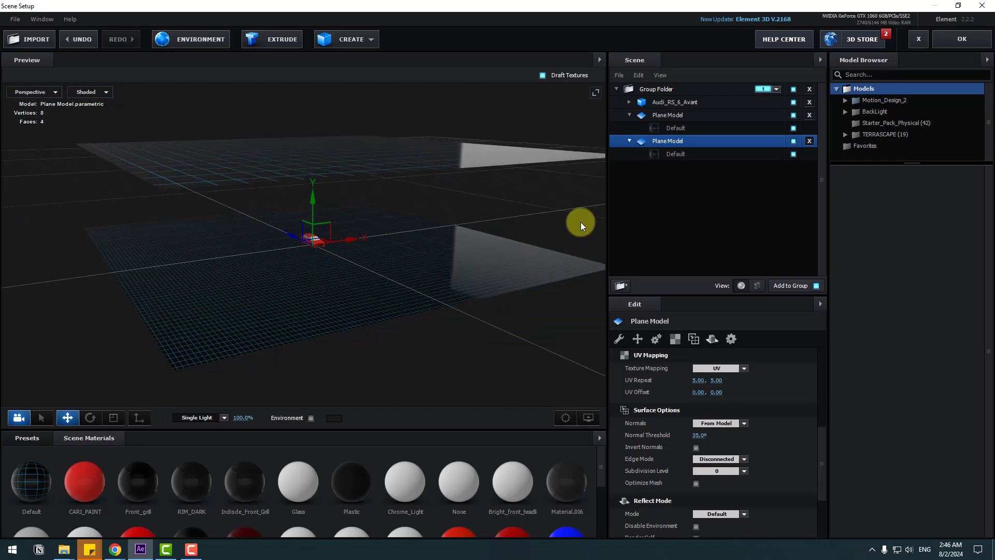
Set the first floor plane's UV Repeat to 5 by 5.
left_click(668, 116)
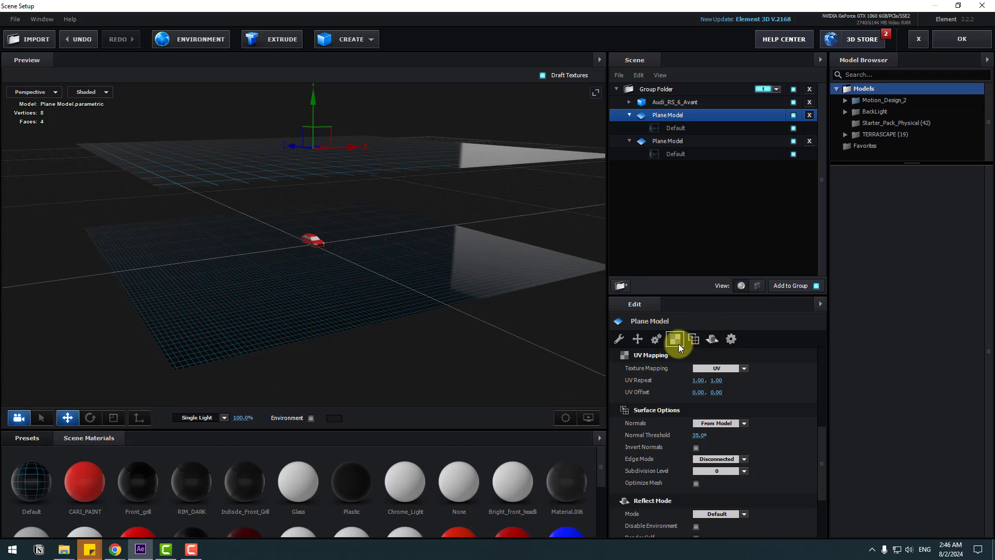
left_click(697, 380)
type("5")
key("Tab")
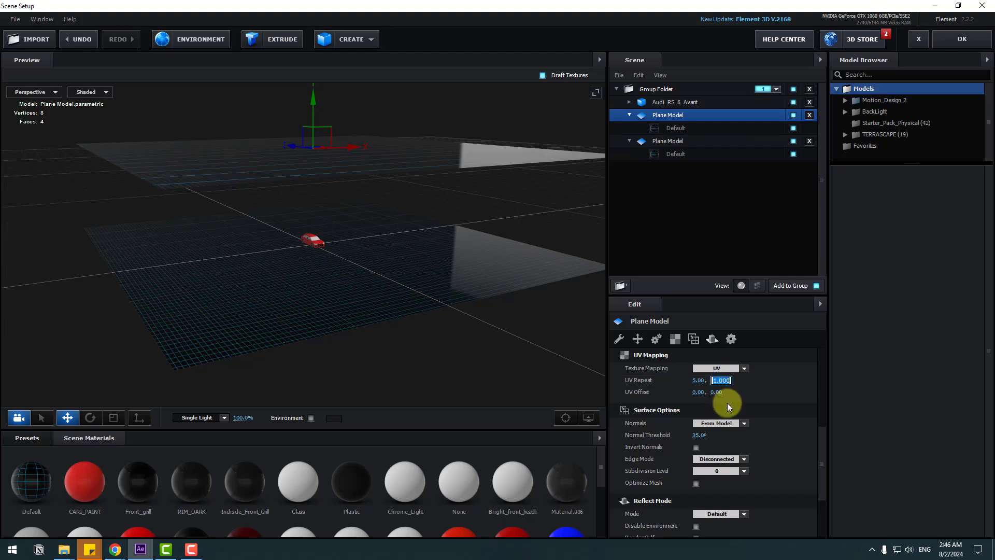
type("5")
key("Return")
scroll(327, 313, "up", 10)
left_click_drag(337, 288, 643, 168)
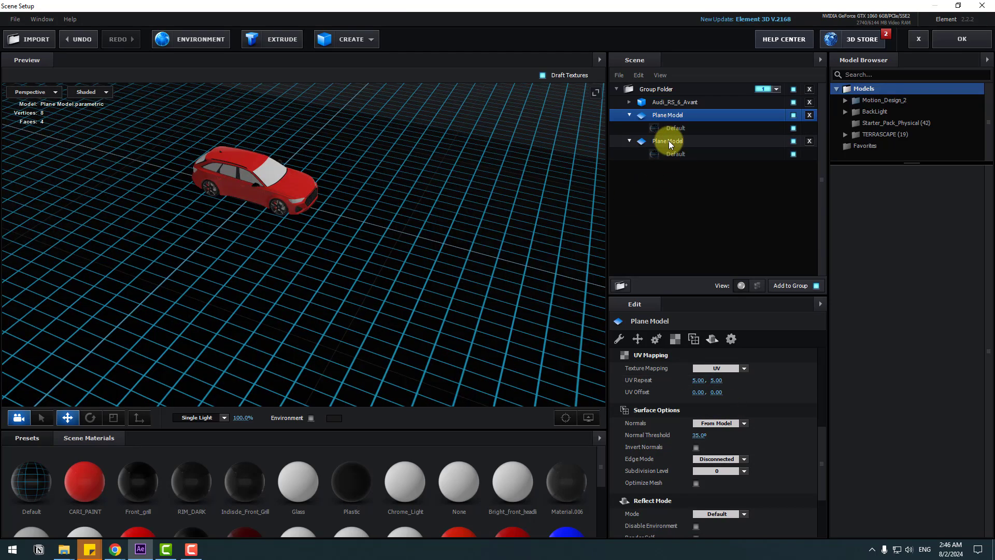
Raise the second floor plane's vertical UV Repeat to 7, then reselect the first plane.
left_click(668, 141)
left_click(719, 381)
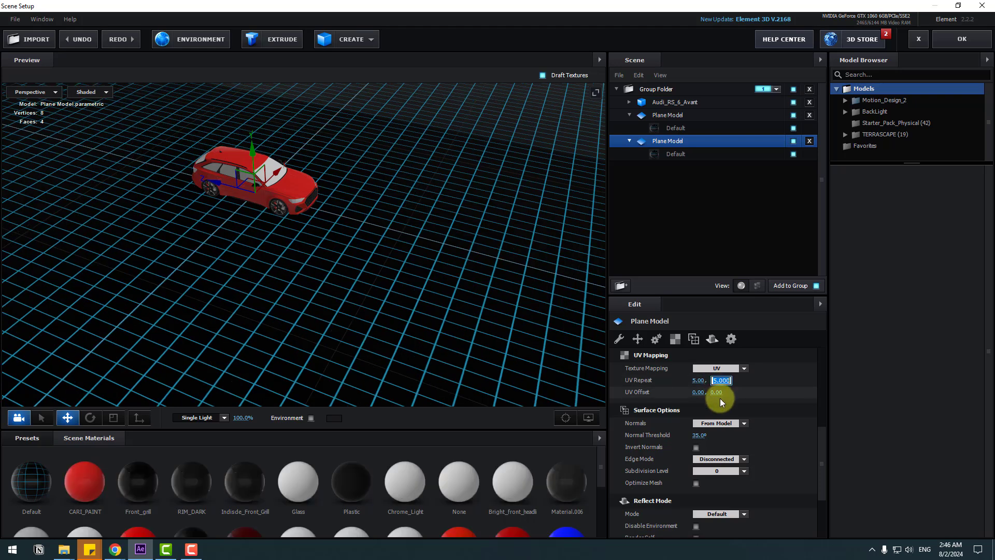
type("7")
key("Return")
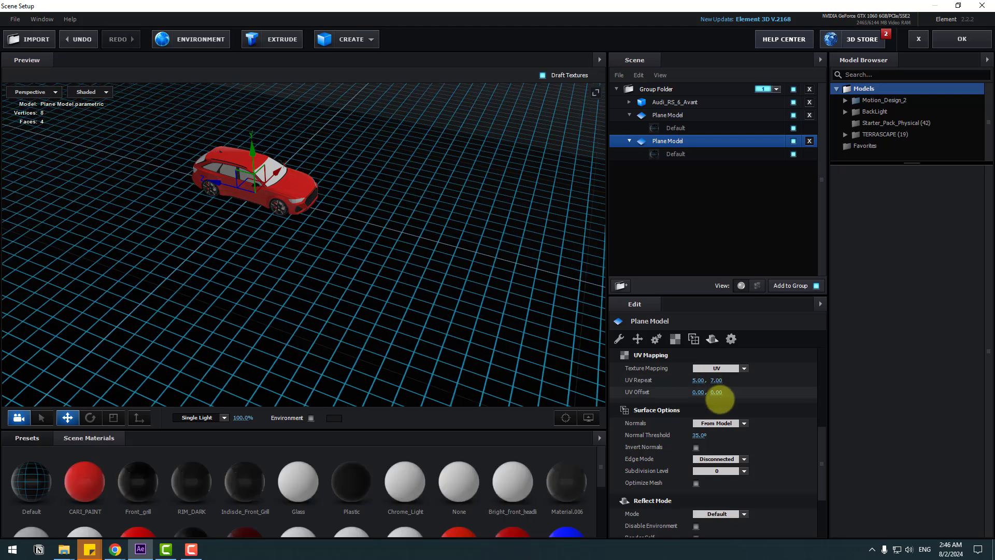
left_click(663, 119)
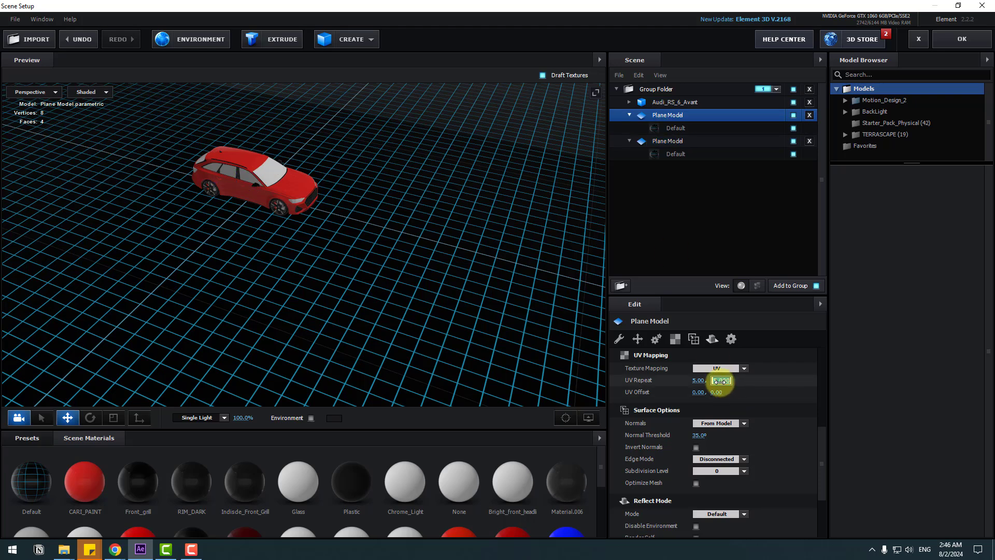
scroll(315, 230, "up", 3)
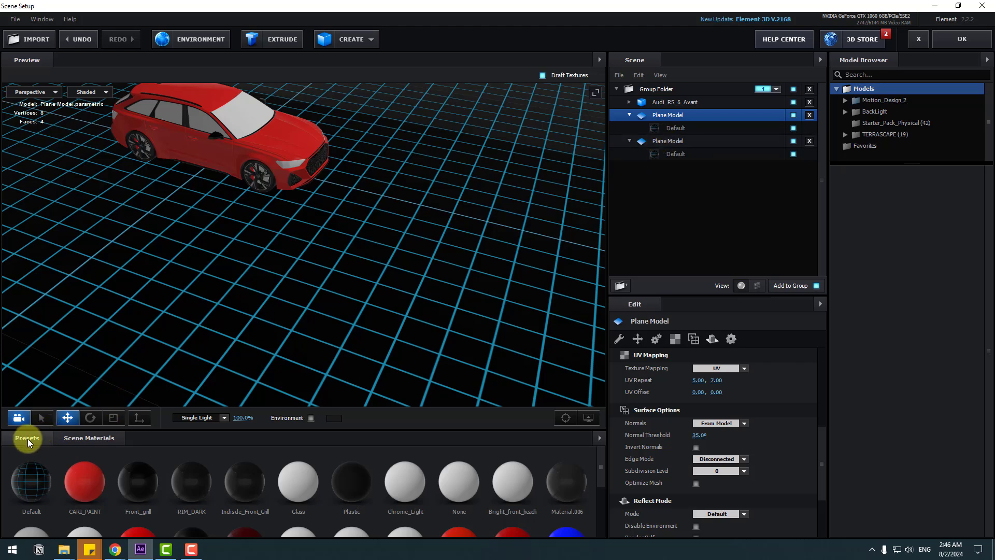
Drag the Black_Gloss physical preset onto the Audi_RS_6_Avant model.
left_click(27, 439)
scroll(69, 505, "down", 5)
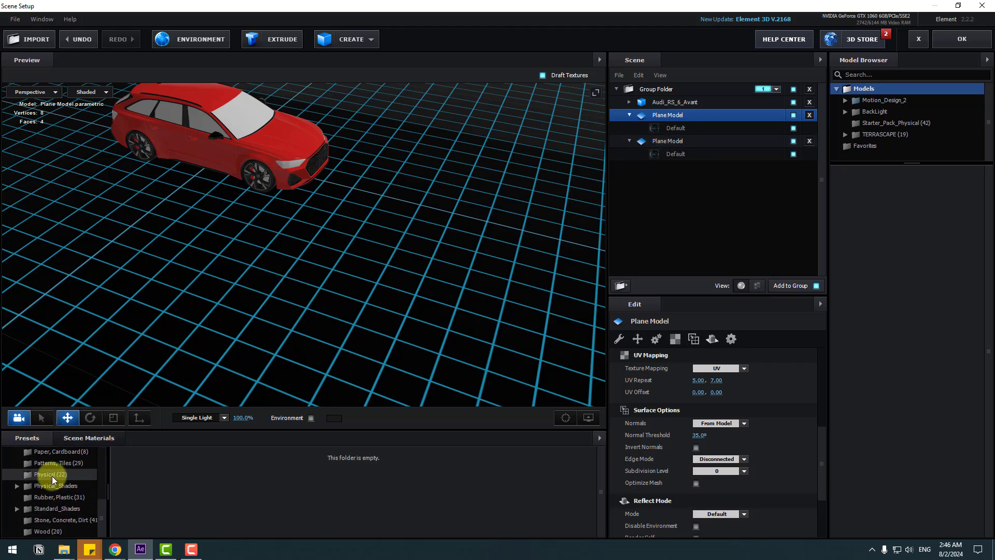
left_click(51, 474)
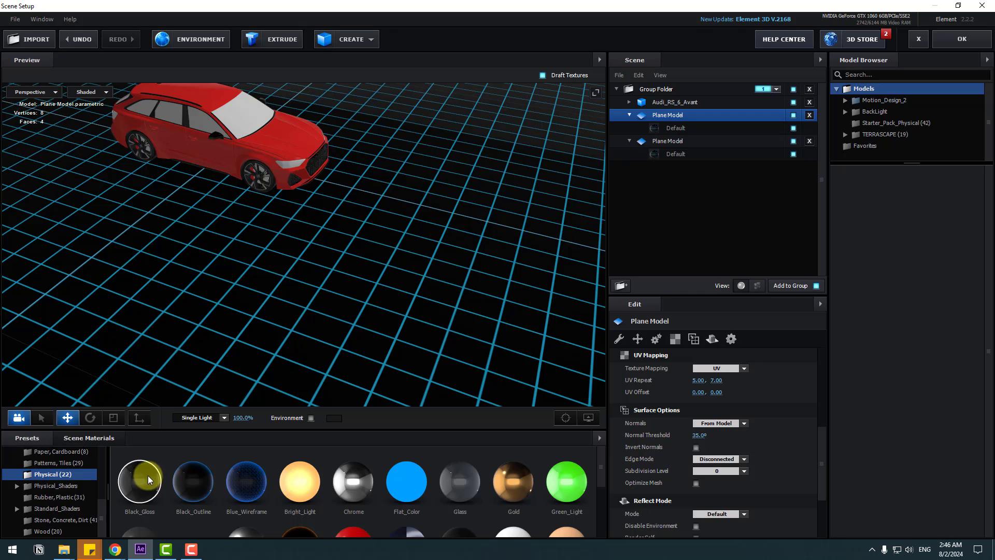
left_click_drag(136, 481, 682, 101)
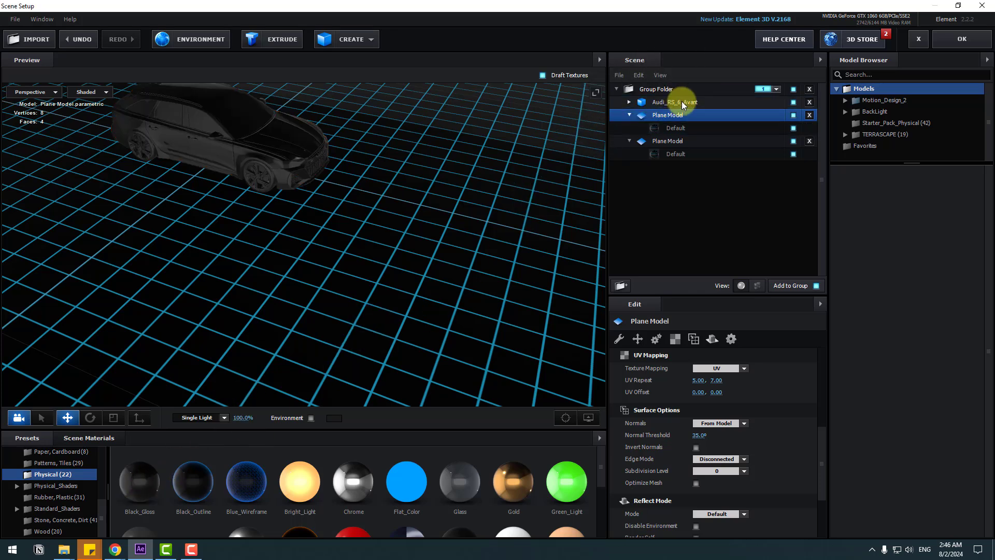
left_click_drag(270, 189, 314, 240)
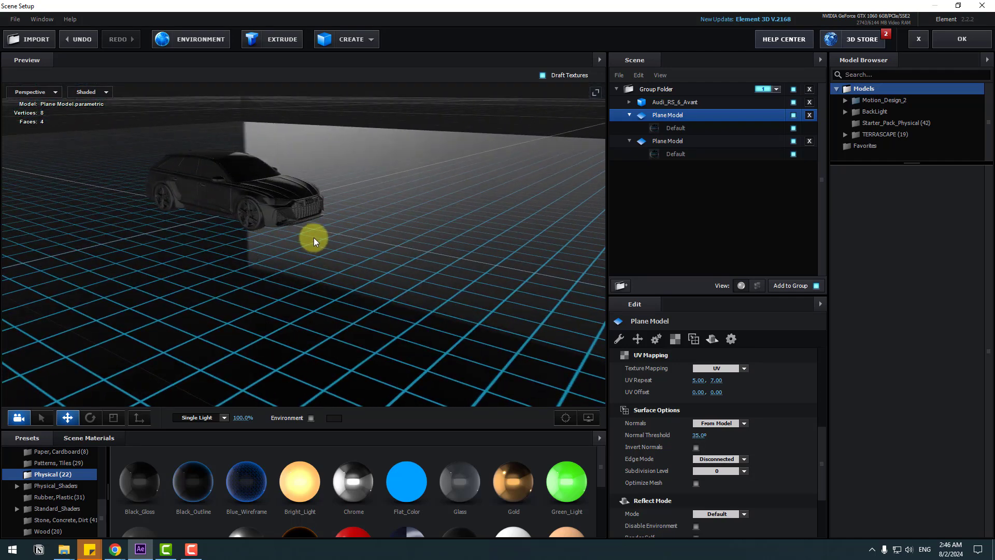
Apply the Element scene, dismiss the disk cache warning, and save the project.
left_click(958, 43)
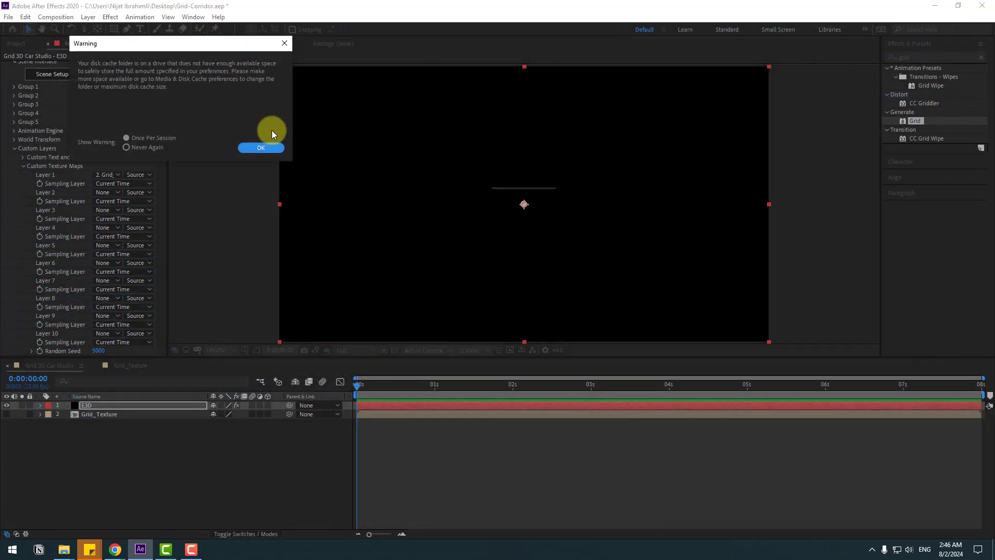
left_click(250, 148)
left_click(201, 484)
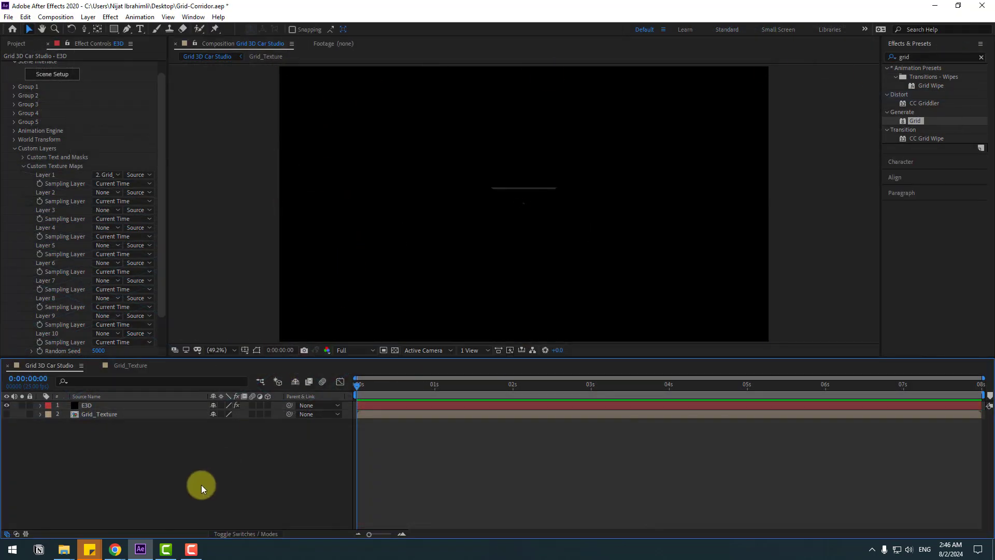
key("ctrl+s")
Add a new camera layer, Camera 1, to the composition.
right_click(157, 458)
mouse_move(215, 344)
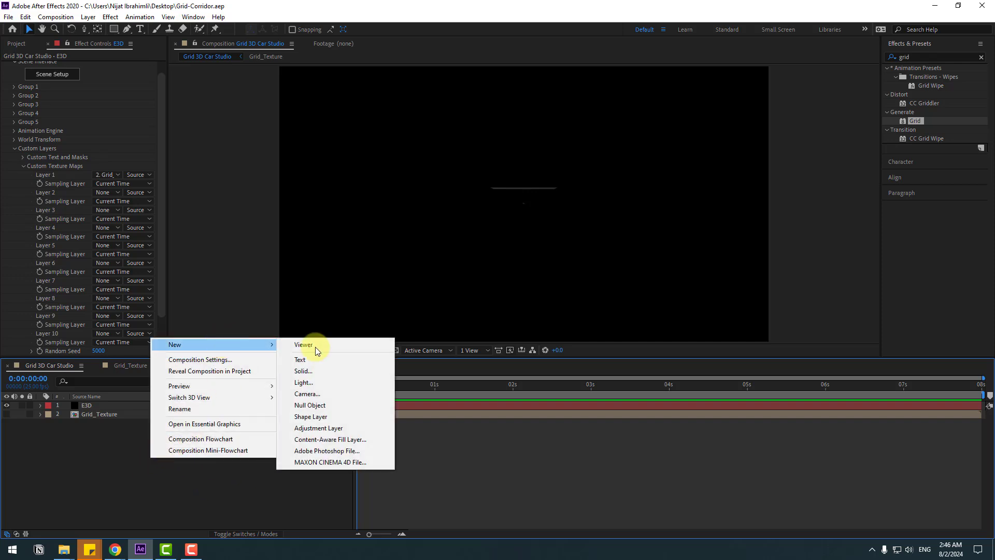
left_click(311, 394)
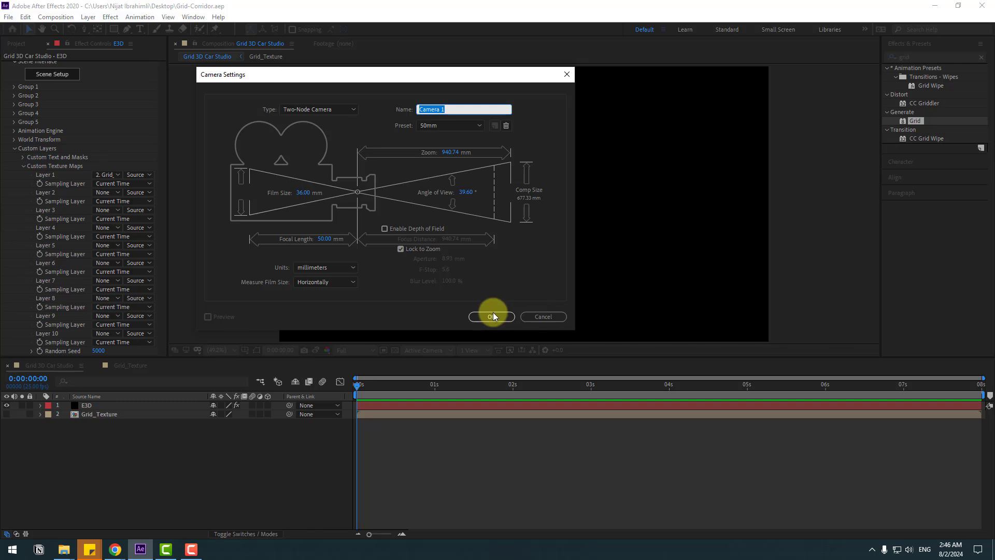
left_click(492, 316)
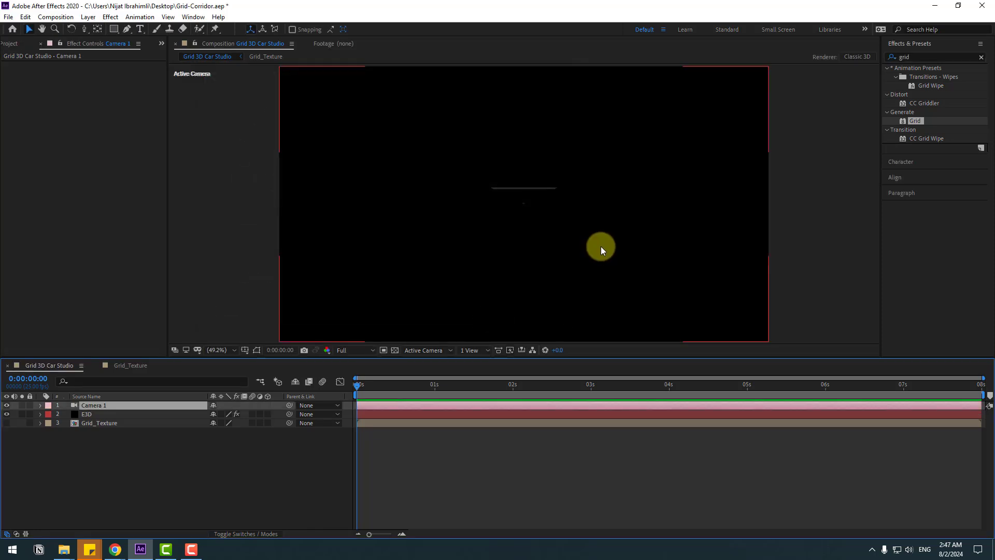
Orbit and dolly Camera 1 to a front three-quarter view of the car on the grid.
left_click(85, 29)
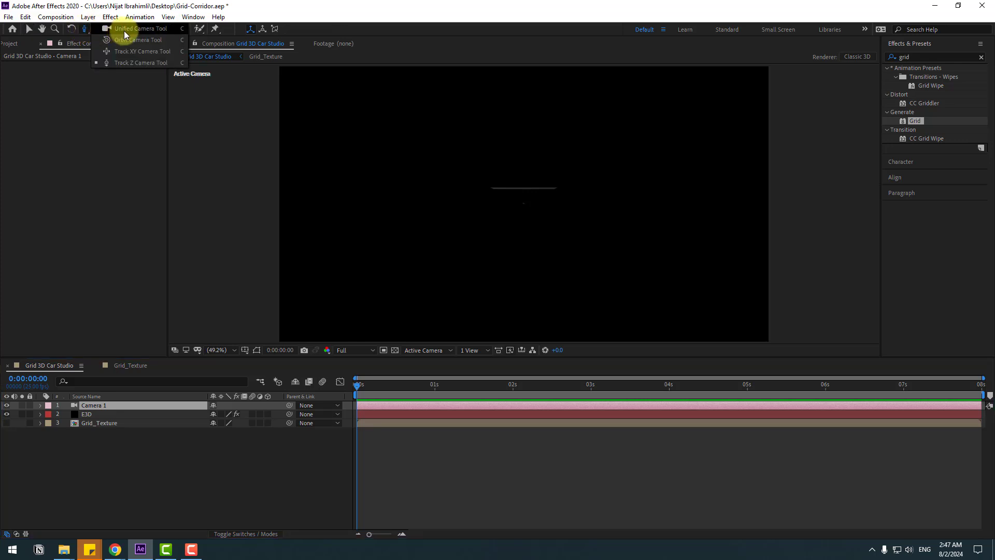
left_click(156, 29)
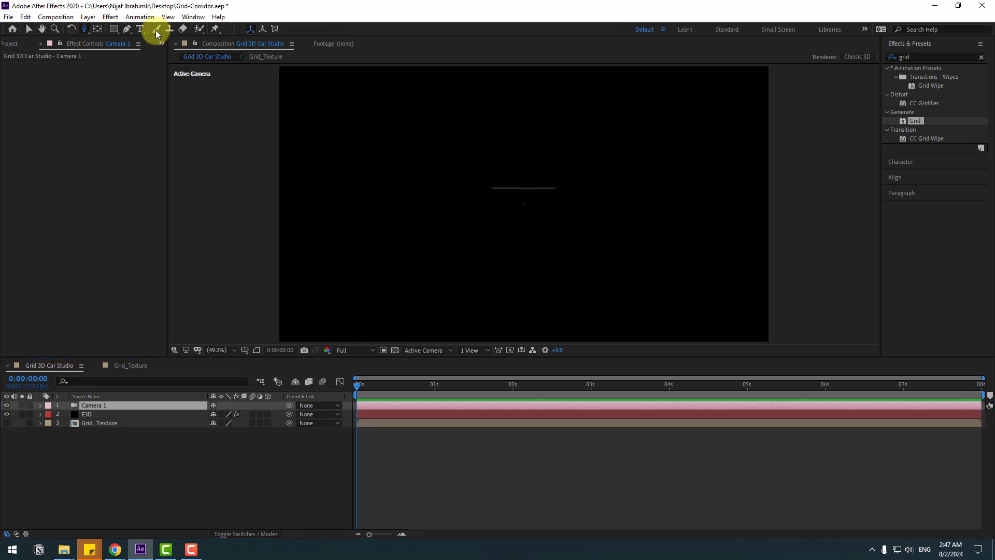
key("c")
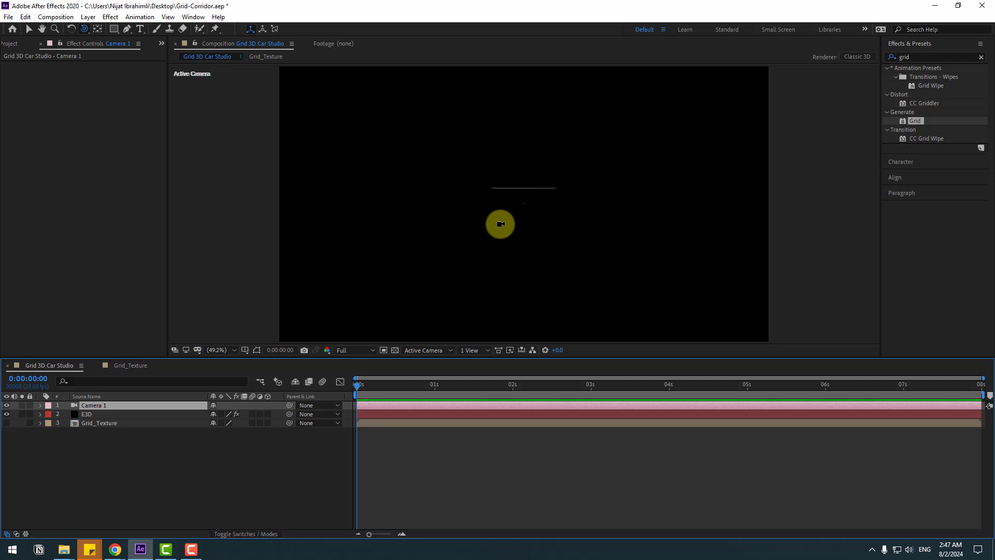
left_click_drag(500, 224, 534, 228)
key("c")
key("c")
left_click_drag(542, 160, 531, 196)
key("c")
key("v")
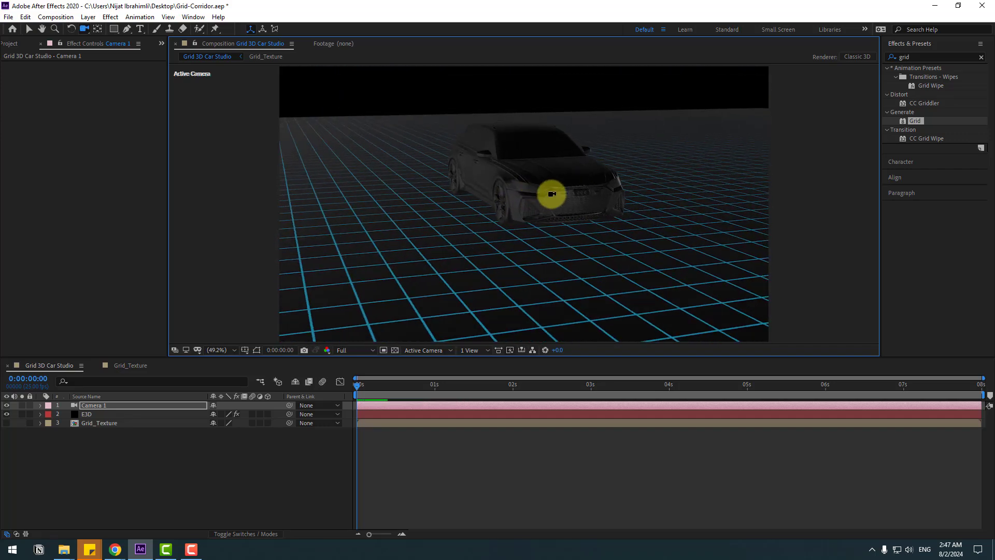
Enable Show in BG under the E3D layer's Physical Environment render settings.
left_click(78, 415)
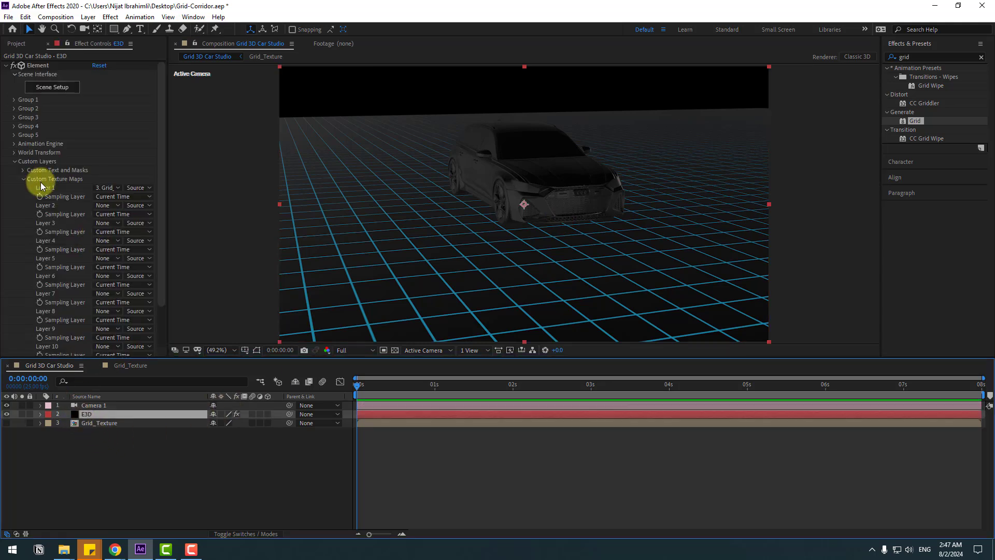
left_click(14, 162)
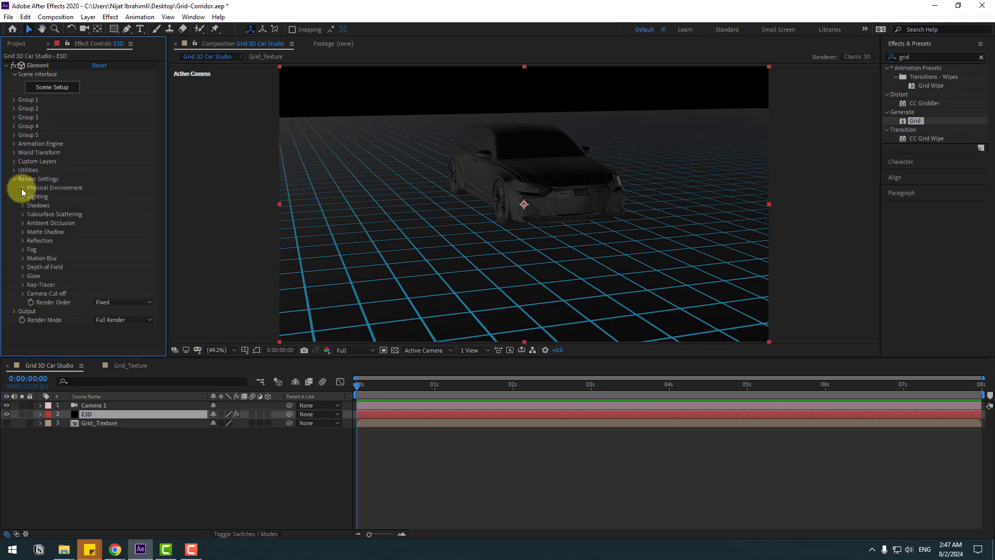
left_click(23, 188)
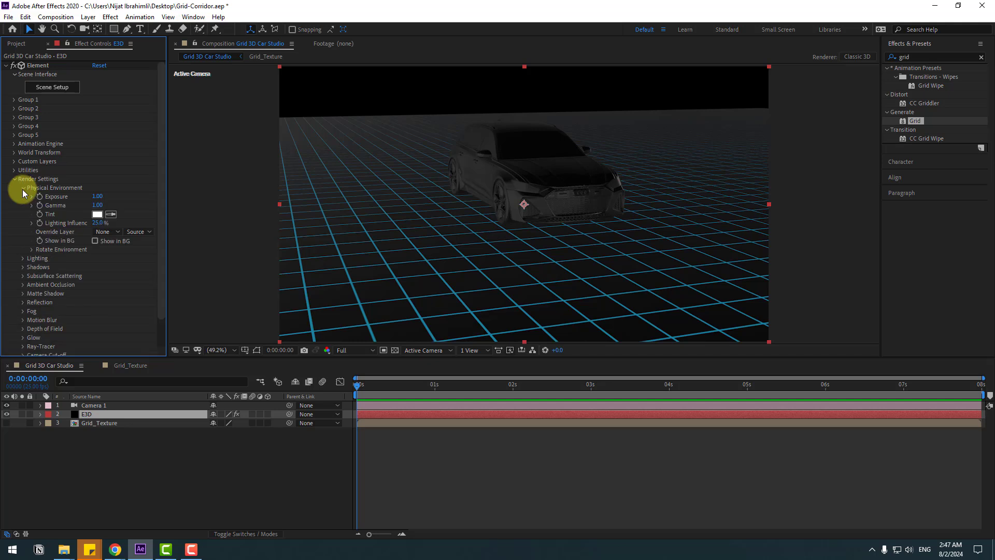
left_click(95, 241)
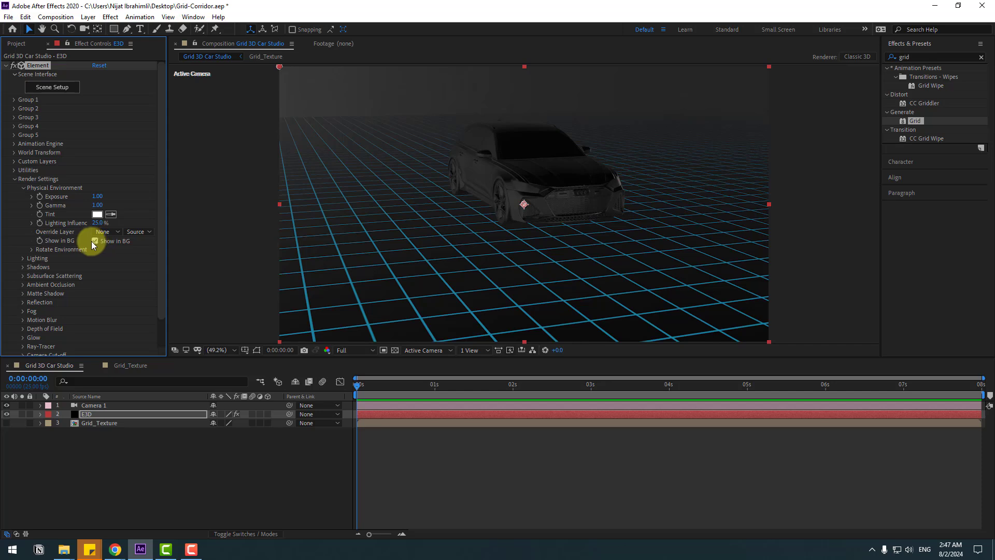
Reopen Element Scene Setup and browse to the BackLight_2K environment presets.
left_click(52, 87)
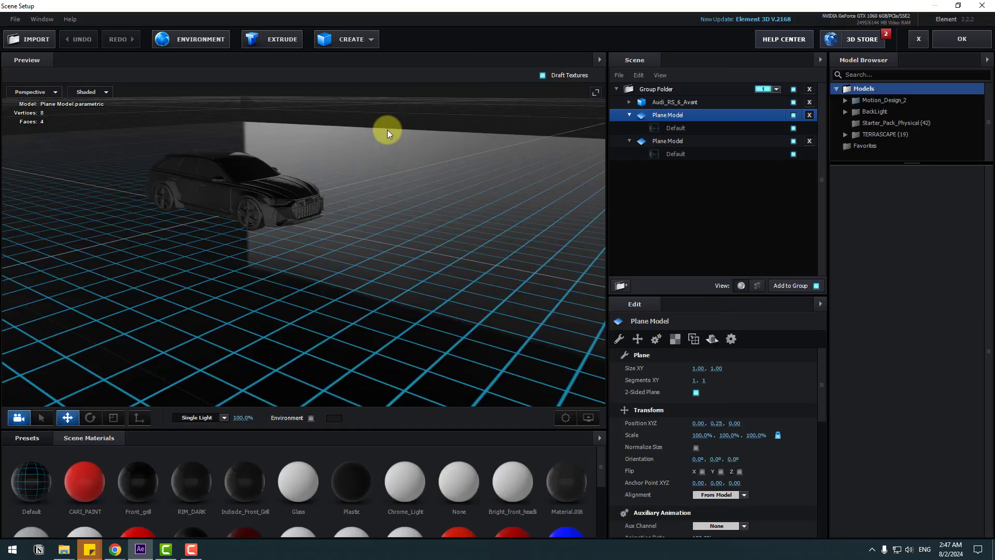
left_click(39, 441)
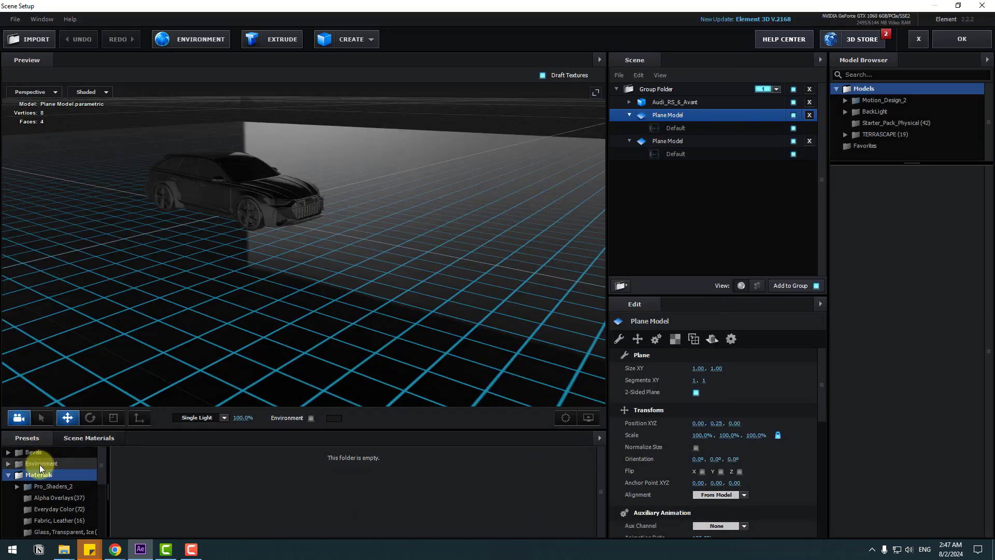
left_click(51, 479)
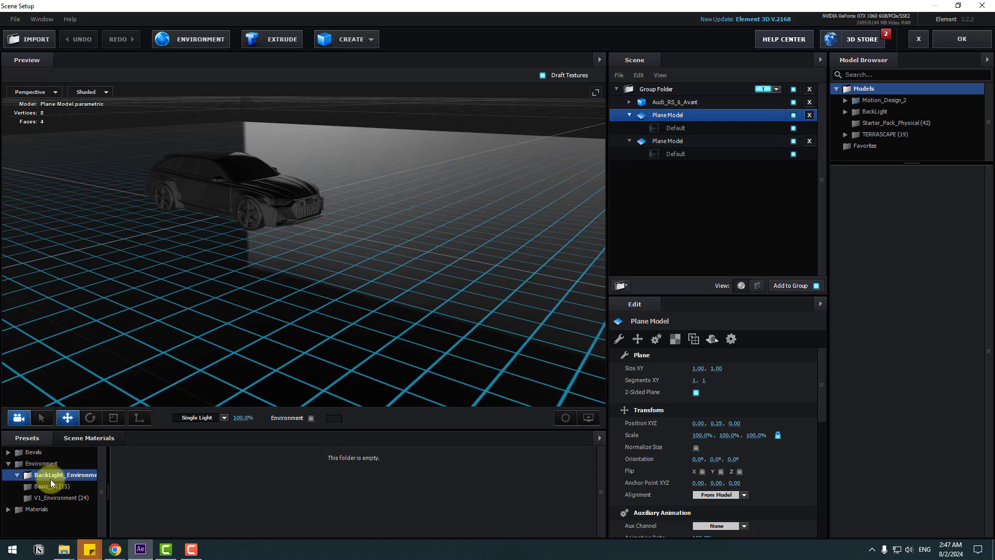
left_click(51, 484)
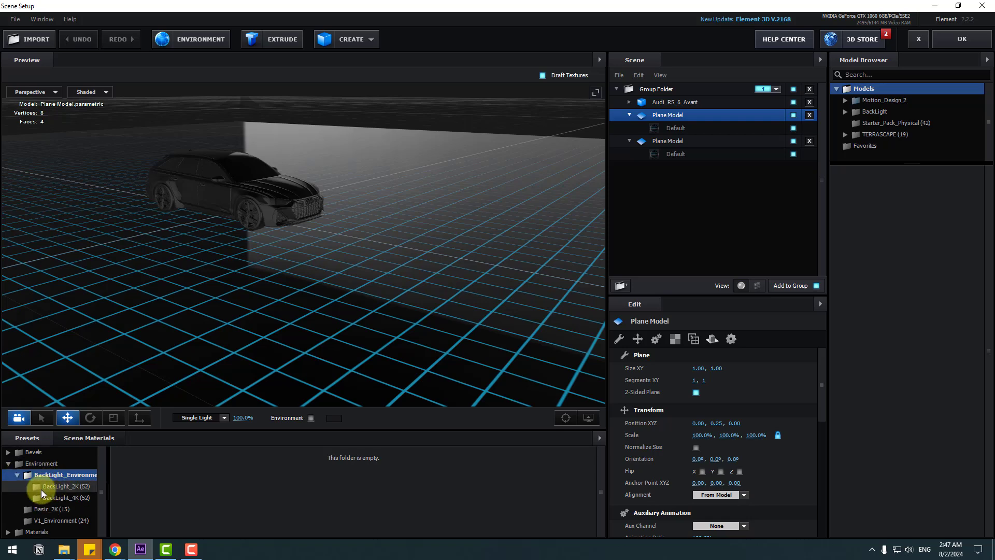
Turn on the environment and show ambient occlusion in the preview.
left_click(311, 418)
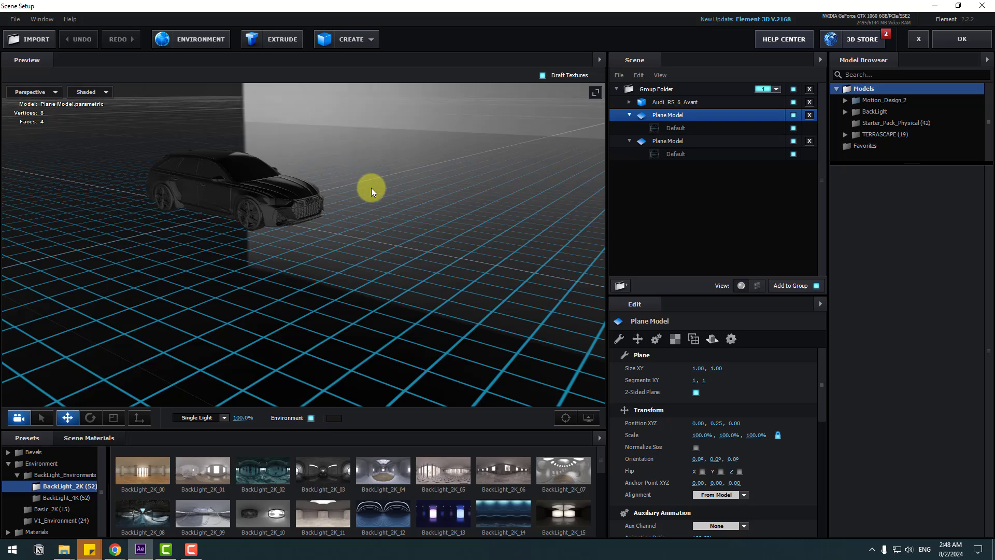
left_click_drag(371, 188, 341, 173)
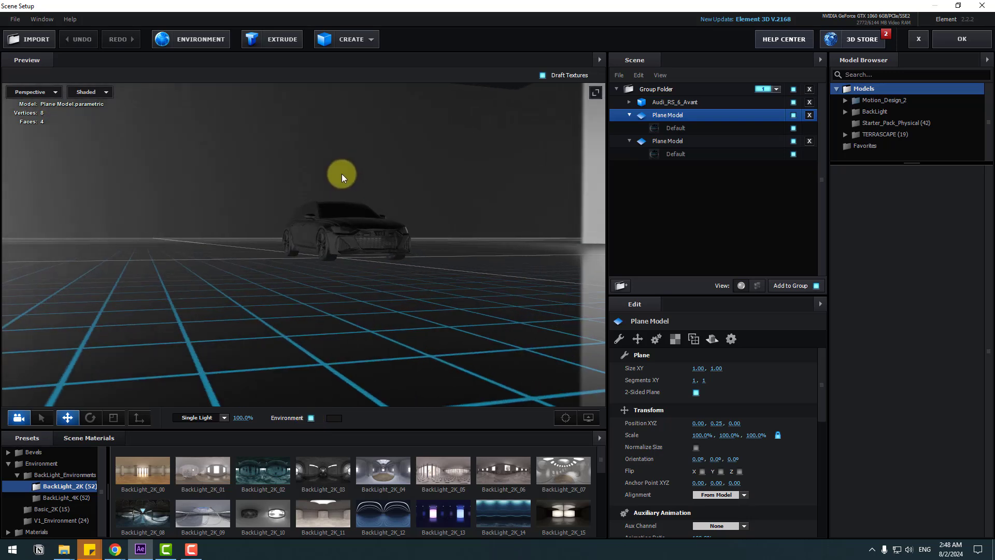
left_click(587, 418)
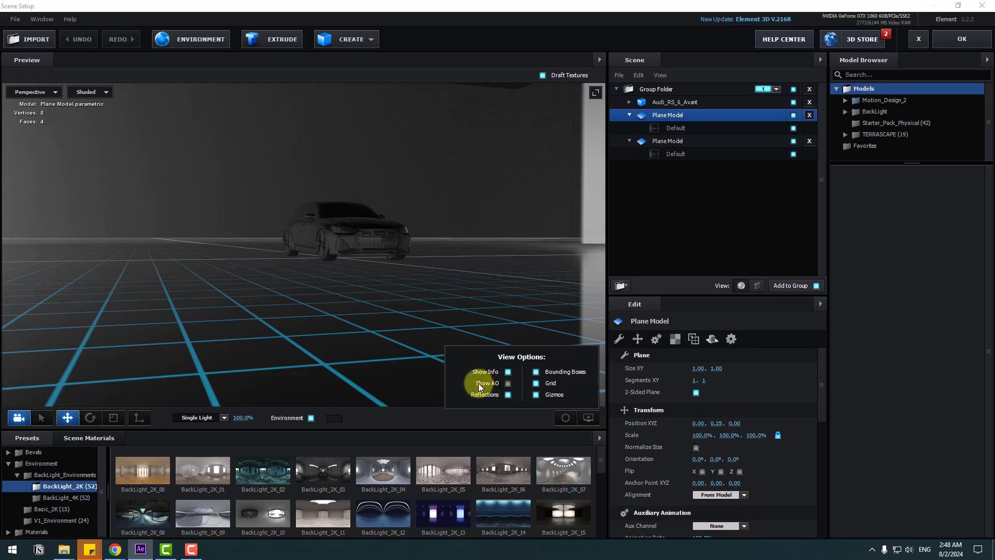
left_click(507, 384)
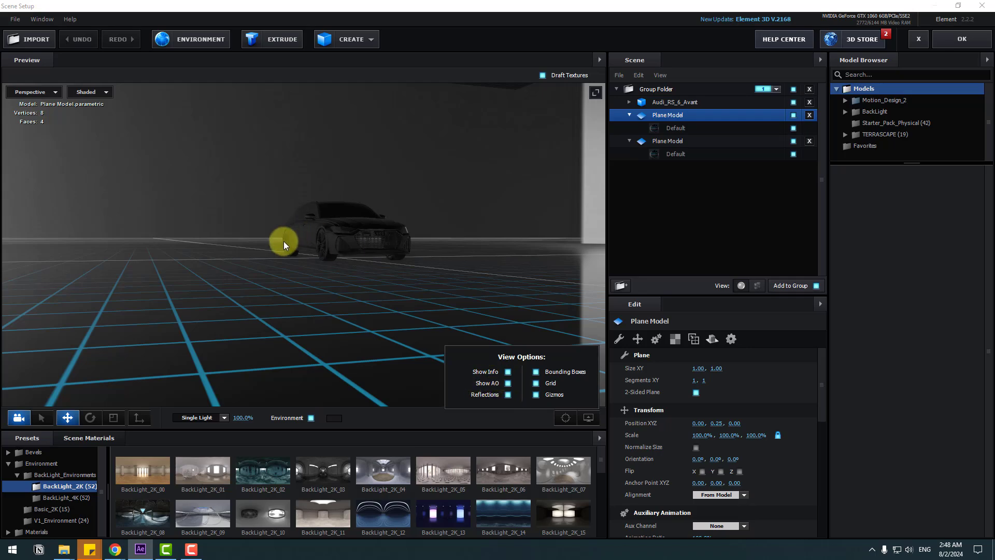
left_click_drag(283, 241, 290, 291)
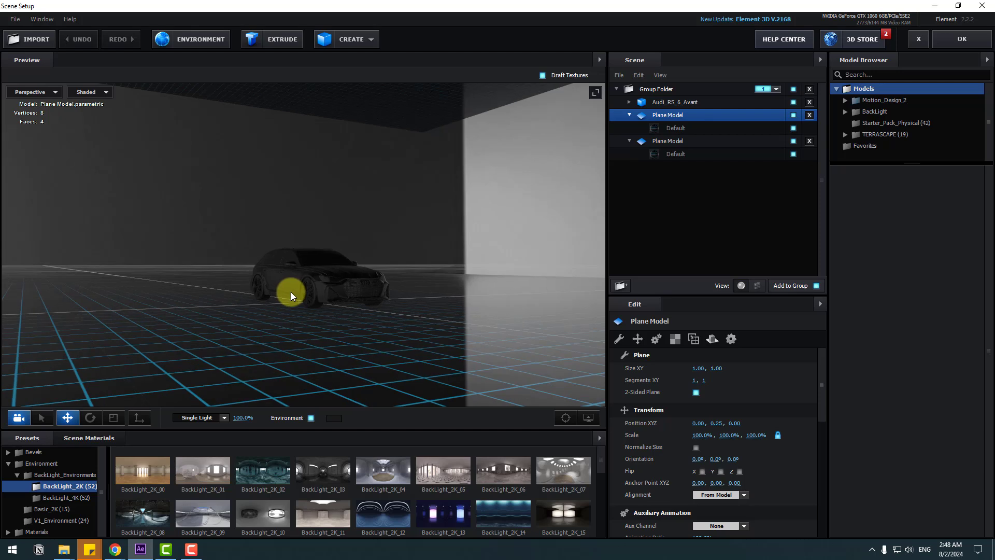
Compare BackLight_2K_13, _28 and _27, apply BackLight_2K_13, and confirm the scene.
left_click(428, 515)
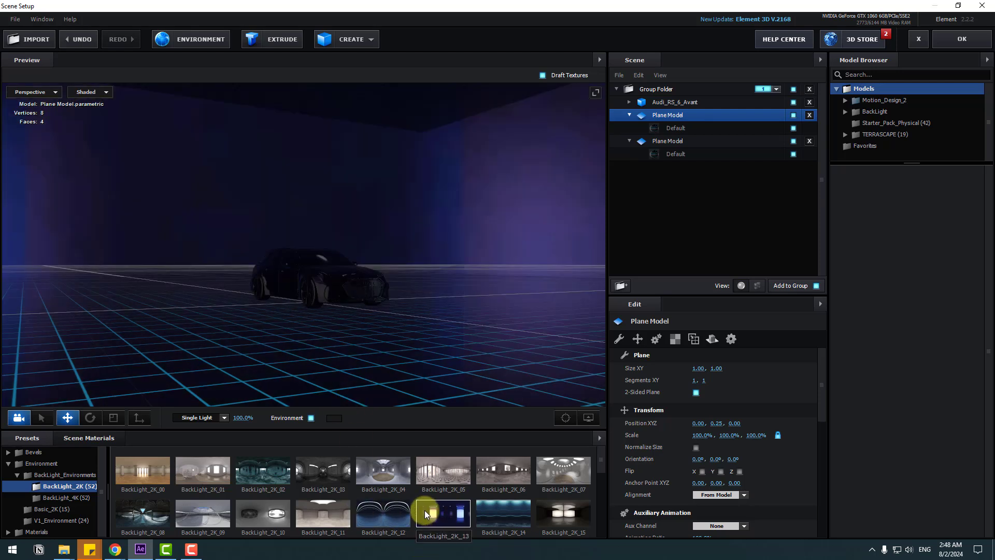
scroll(424, 510, "down", 3)
left_click(383, 521)
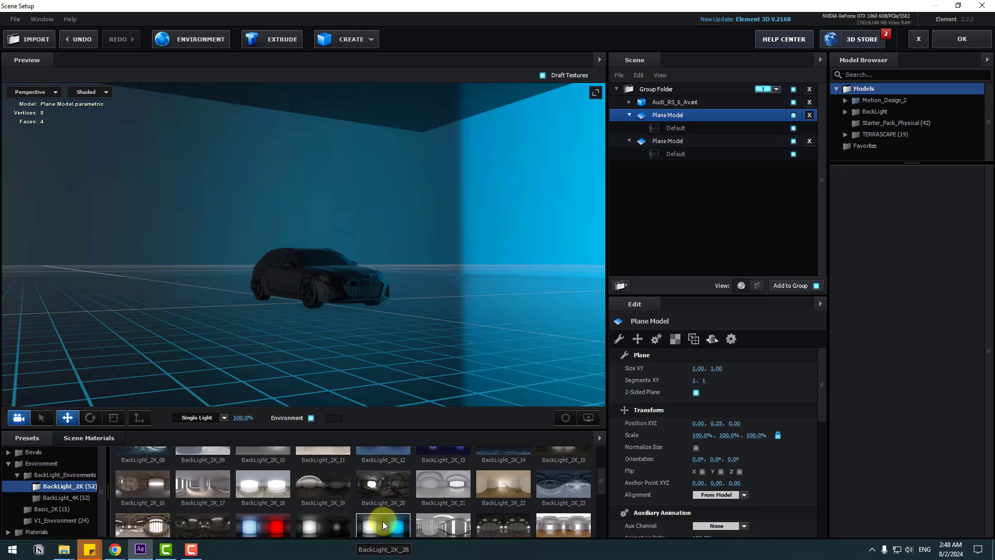
left_click(323, 523)
scroll(321, 523, "up", 3)
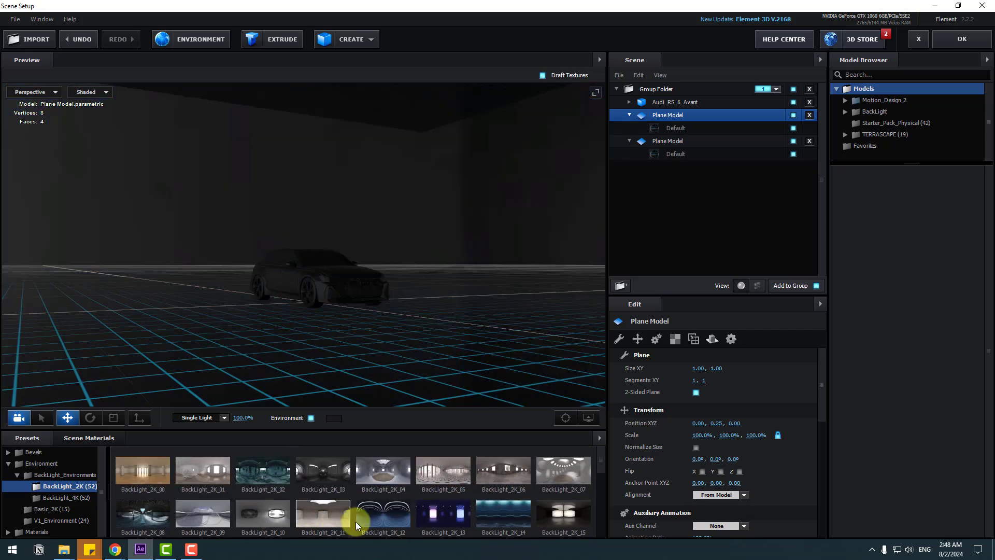
left_click(434, 516)
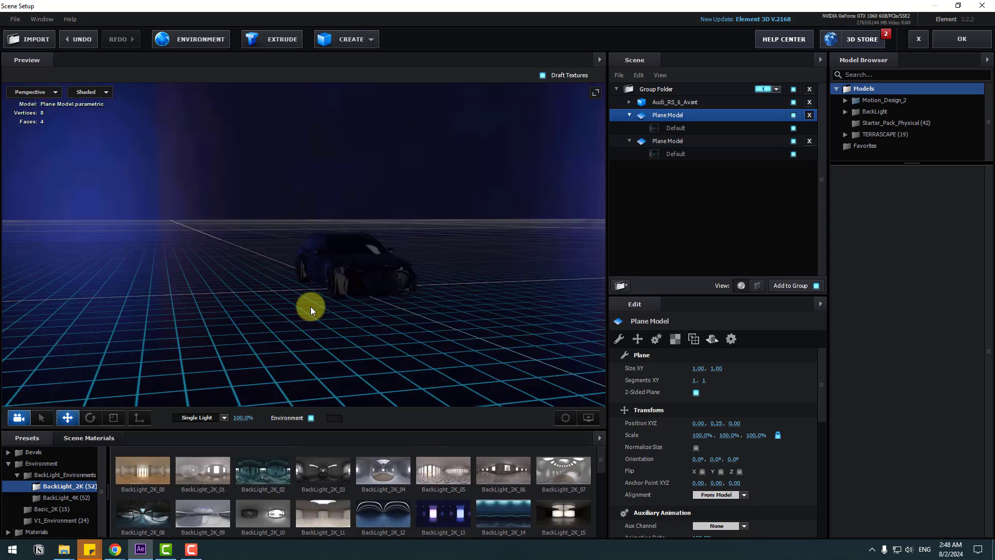
left_click(946, 46)
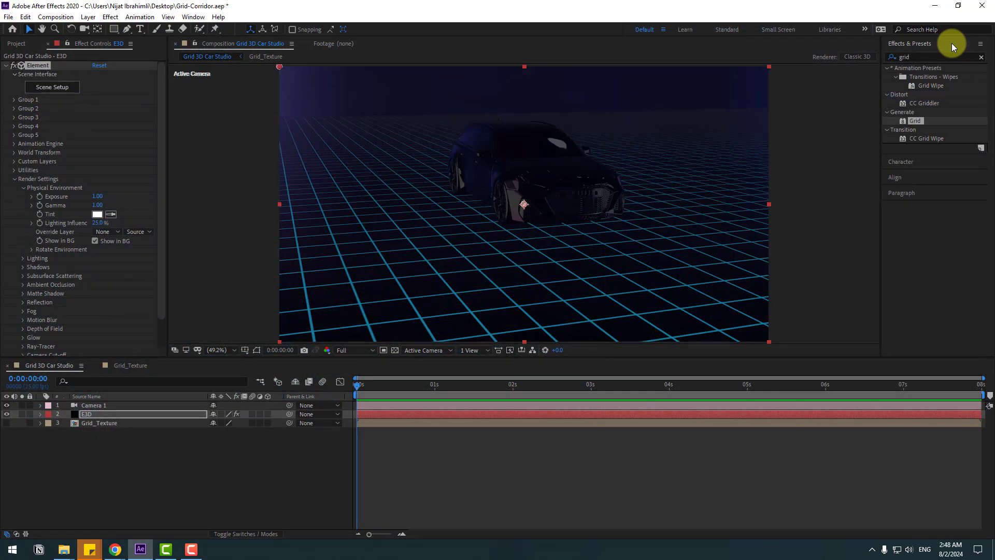
Set Add Lighting to Cinema and collapse the Physical Environment group.
left_click(24, 258)
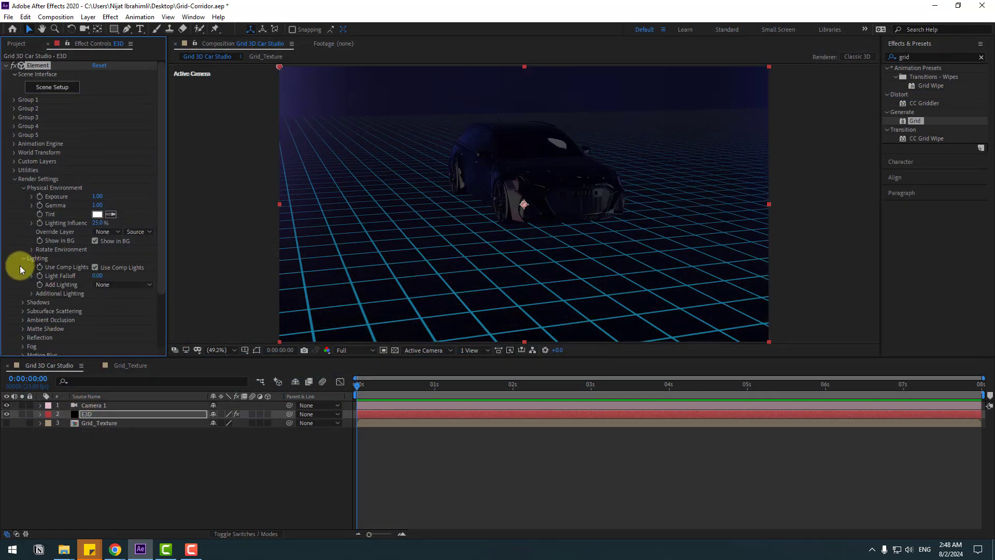
left_click(107, 284)
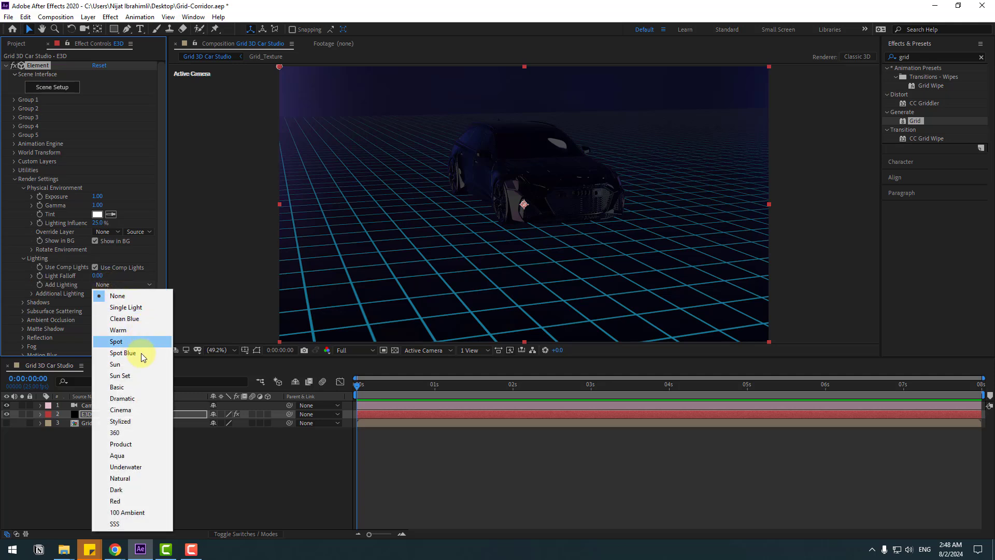
left_click(125, 409)
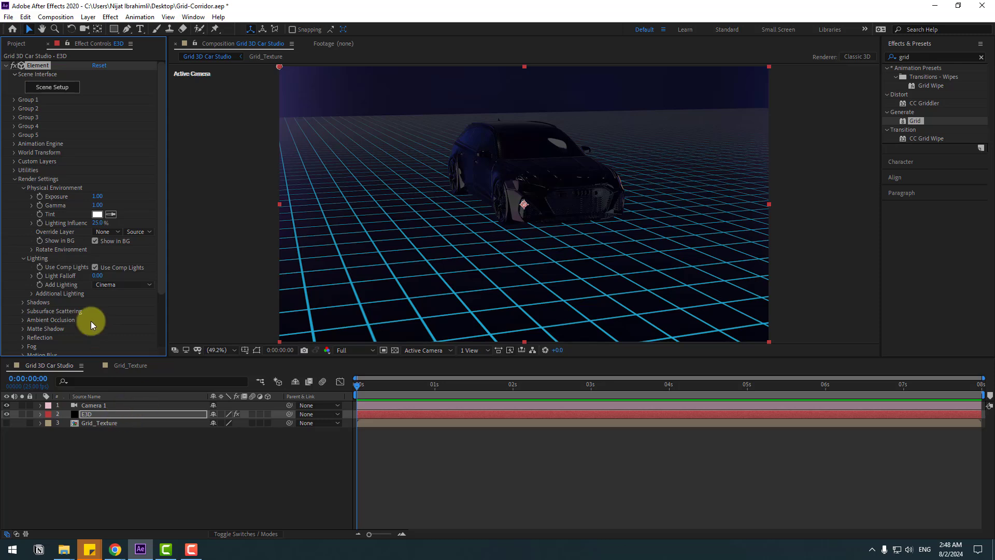
left_click(23, 188)
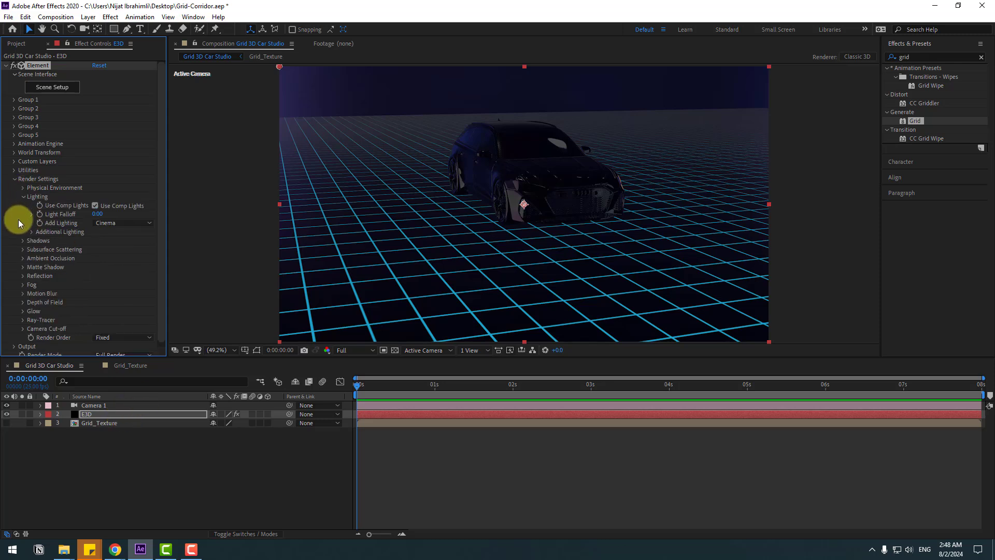
Enable fog on the E3D layer with a light blue fog colour.
left_click(21, 199)
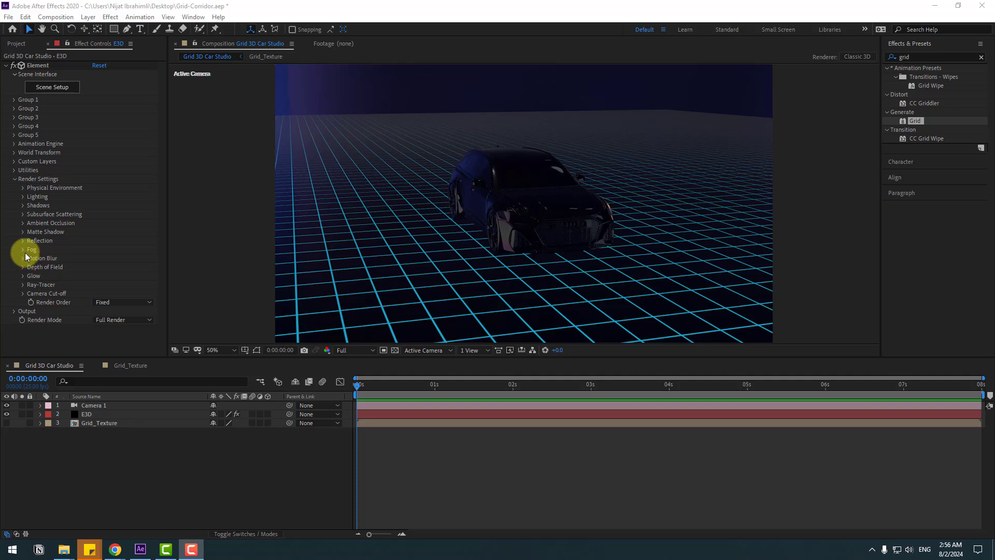
left_click(22, 249)
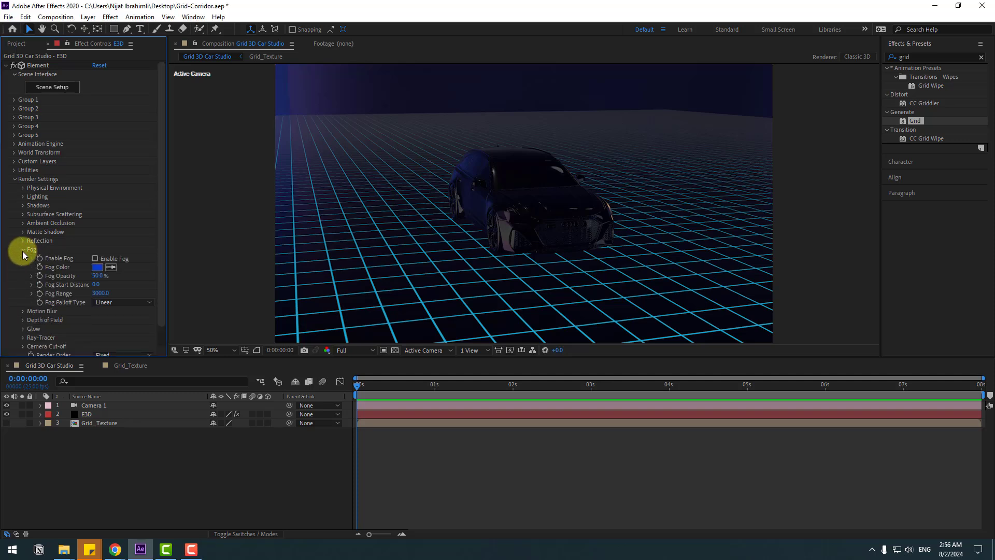
left_click(95, 261)
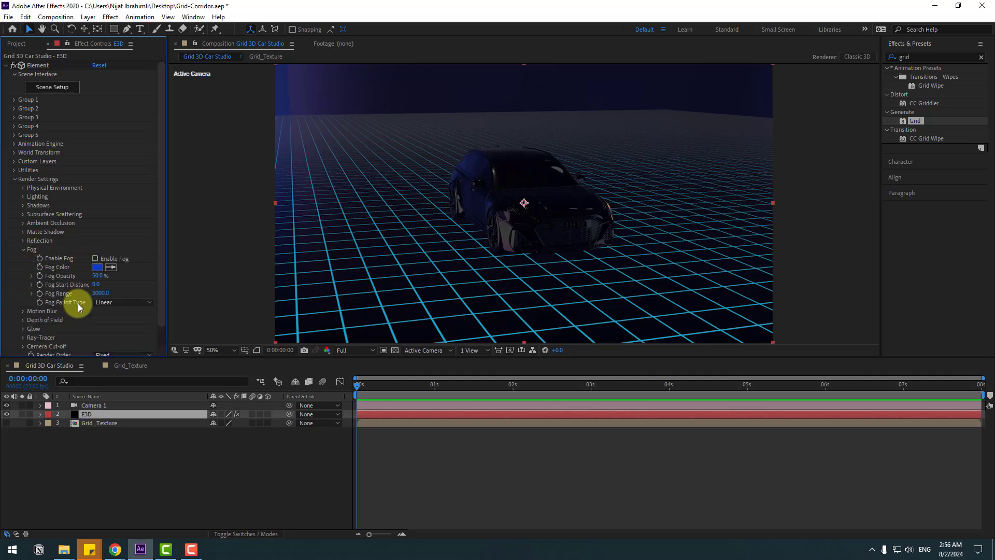
left_click(96, 258)
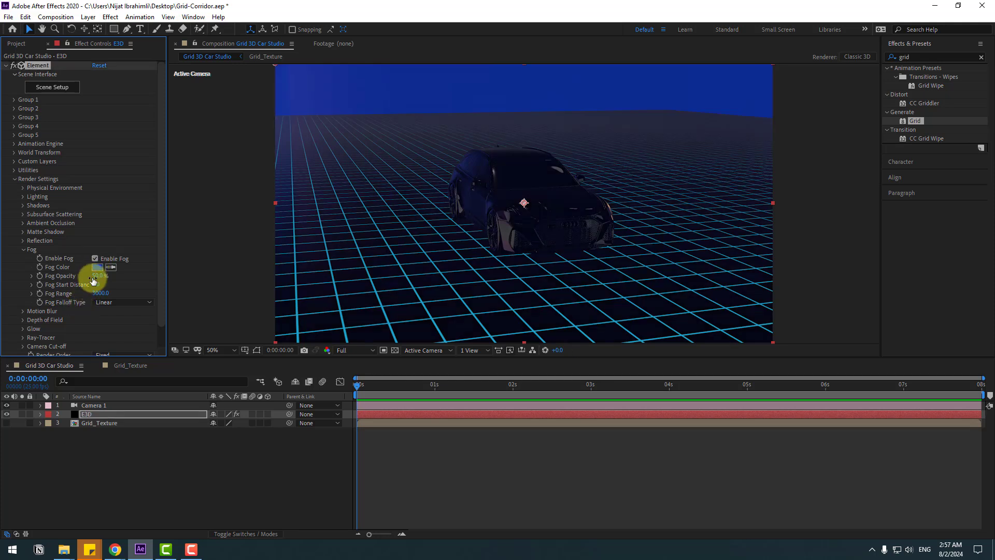
left_click(96, 267)
mouse_move(322, 413)
left_mouse_down()
mouse_move(306, 413)
mouse_move(308, 441)
mouse_move(326, 404)
mouse_move(288, 407)
mouse_move(344, 384)
left_mouse_up()
left_click(513, 393)
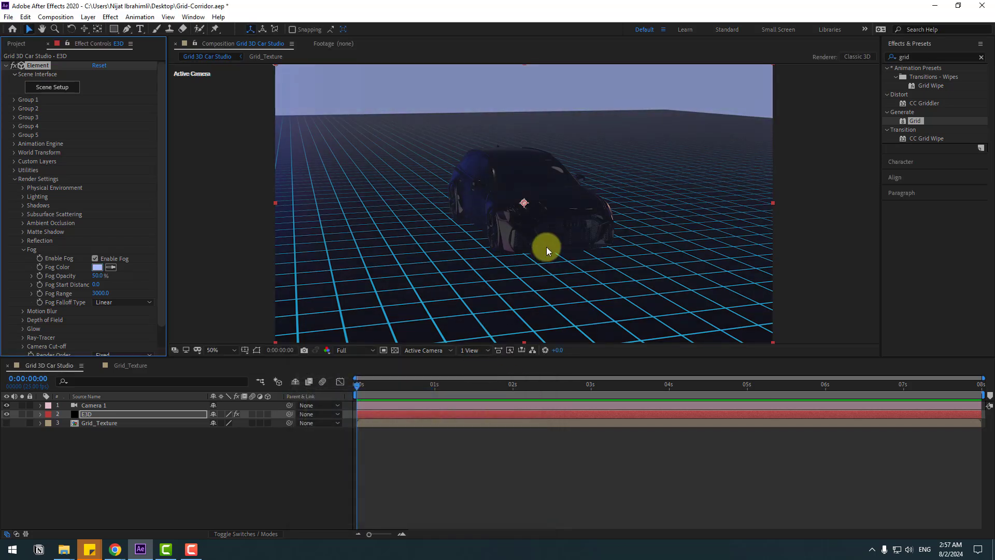
Orbit the scene camera closer to the car.
key("c")
left_click_drag(549, 245, 645, 195)
key("v")
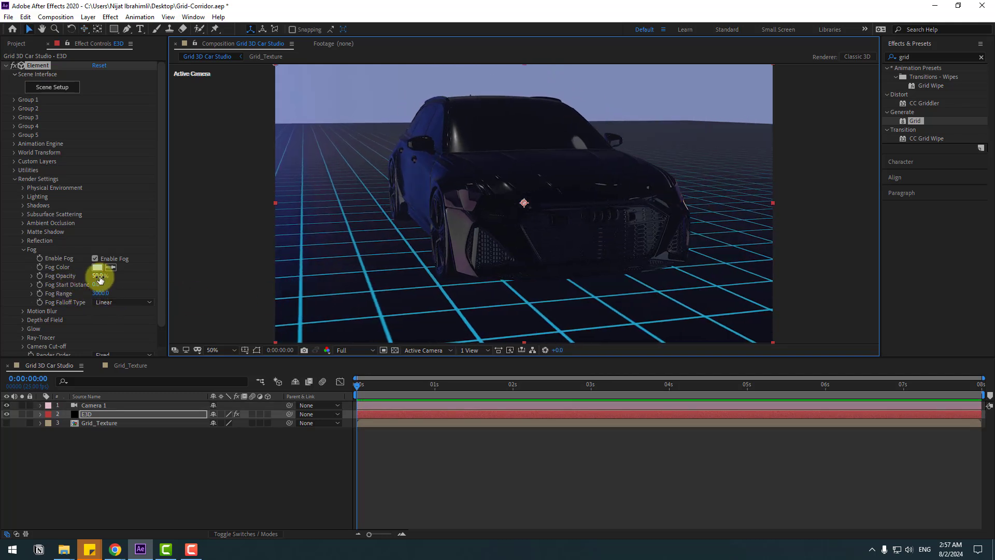
Set fog opacity 100%, start distance 25 and range 100, then shorten the range further.
type("100")
key("Return")
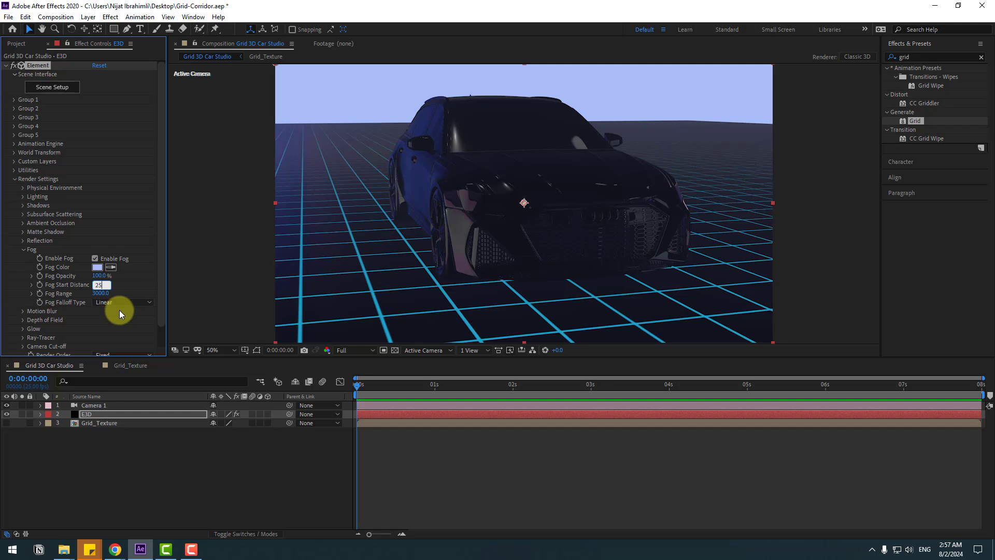
type("25")
key("Return")
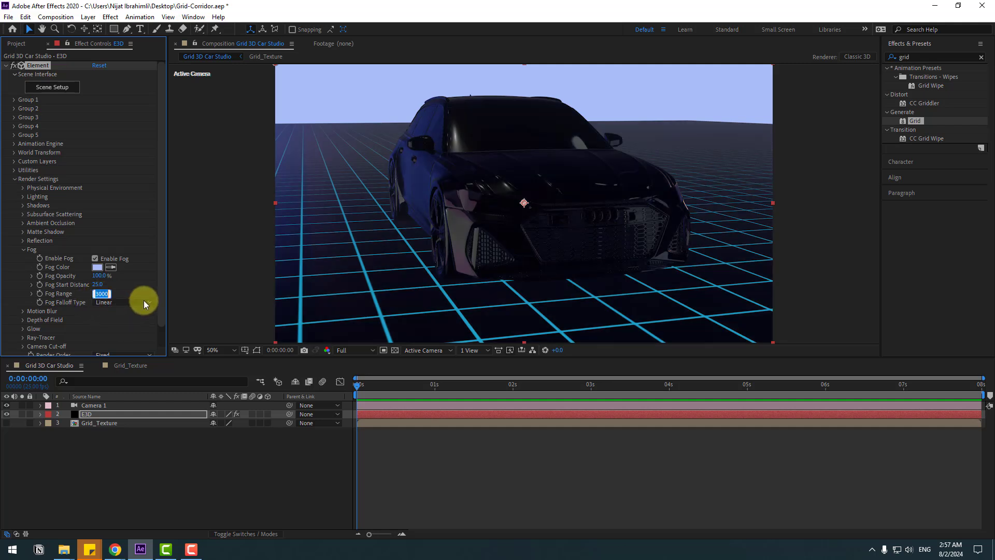
type("100")
key("Return")
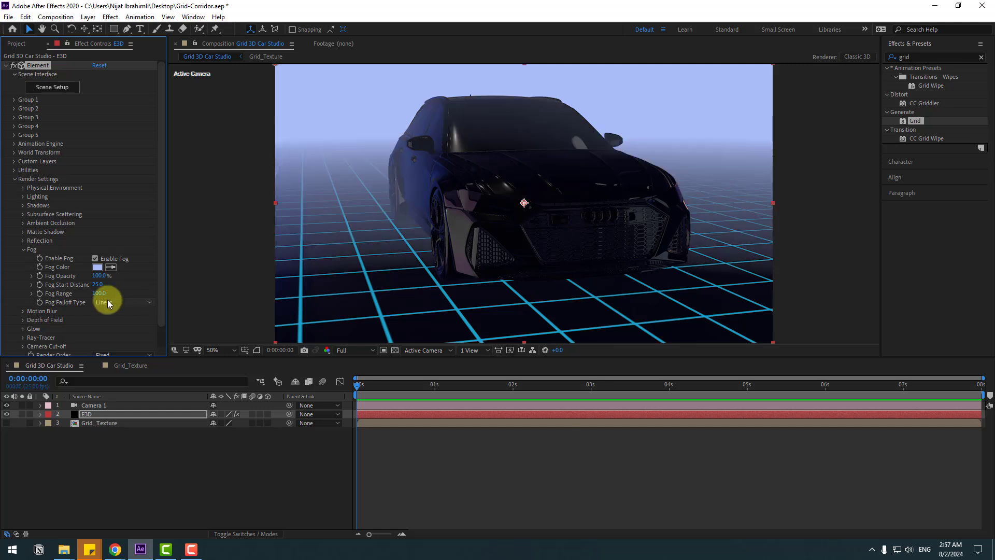
left_click_drag(93, 293, 95, 293)
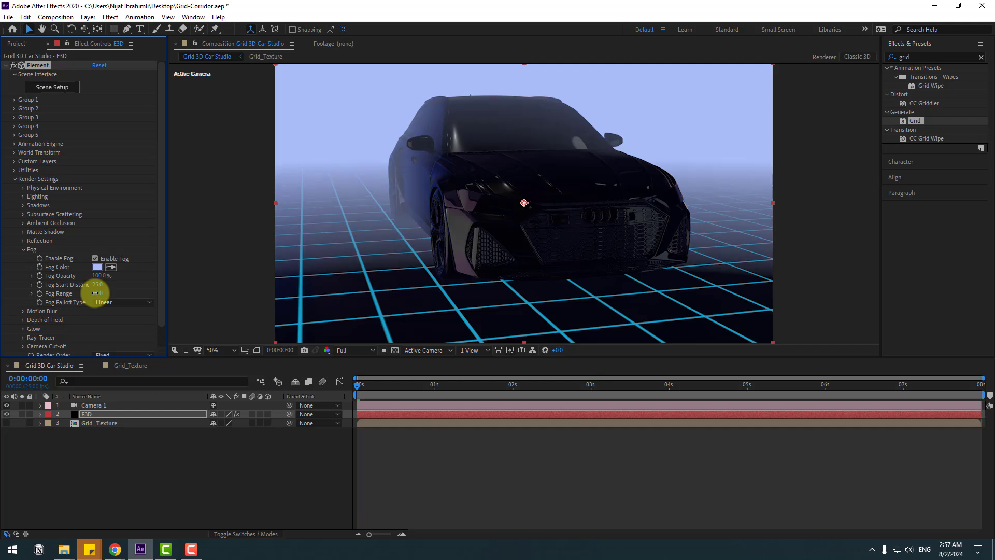
Deepen the fog colour to a stronger blue.
left_click(97, 267)
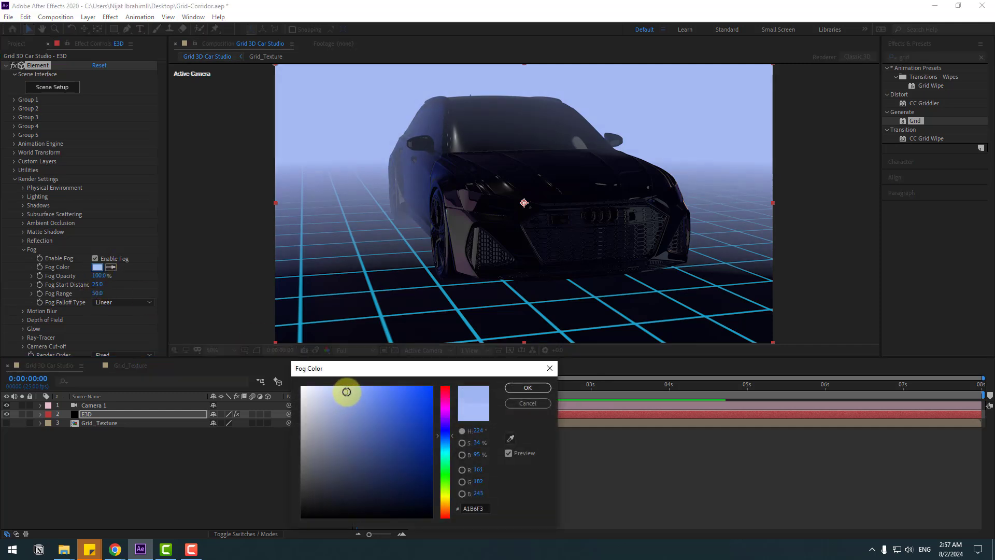
left_click_drag(347, 392, 370, 392)
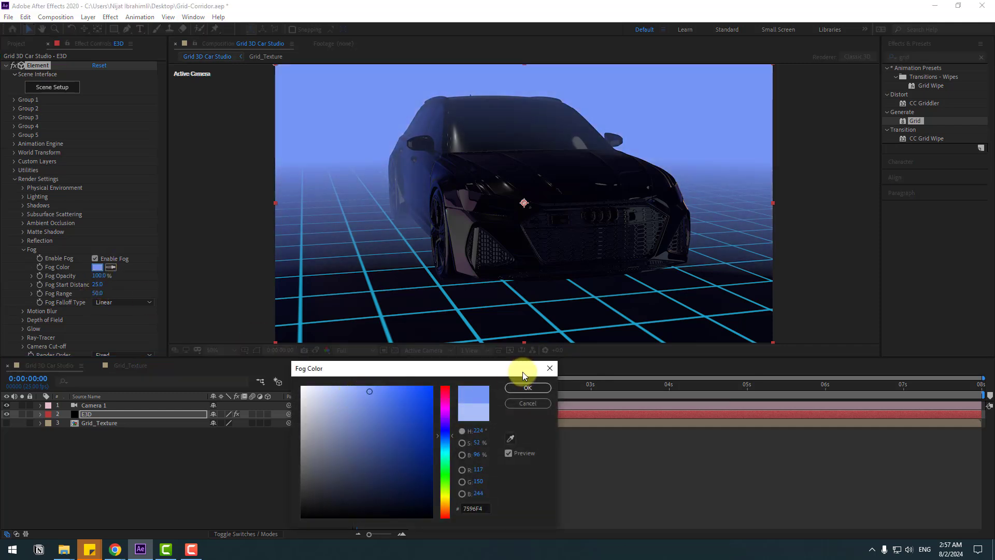
left_click(513, 387)
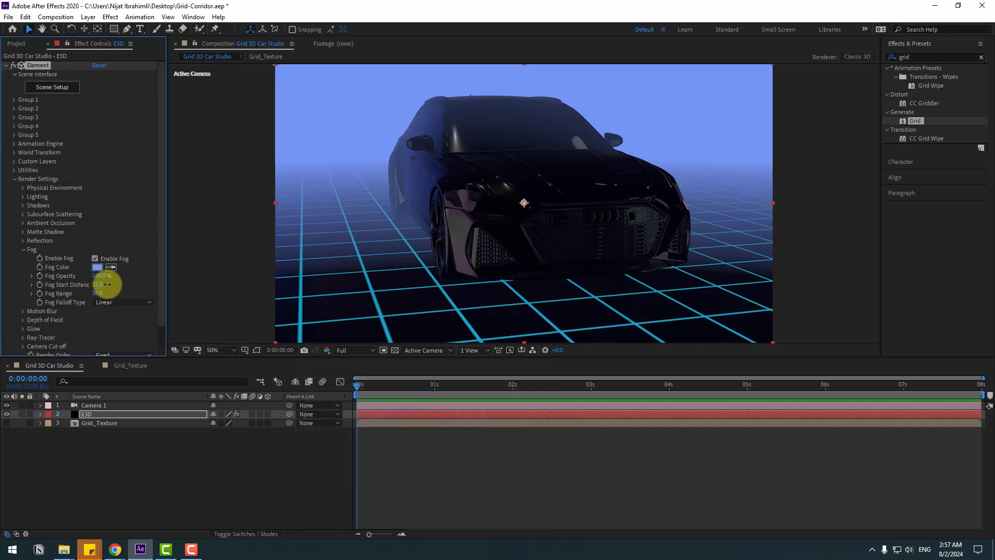
Adjust the fog start distance and set fog opacity to 70%.
mouse_move(107, 284)
left_mouse_down()
mouse_move(142, 278)
mouse_move(118, 280)
left_mouse_up()
mouse_move(100, 283)
left_mouse_down()
mouse_move(73, 281)
mouse_move(98, 280)
mouse_move(95, 294)
mouse_move(98, 284)
mouse_move(110, 296)
left_mouse_up()
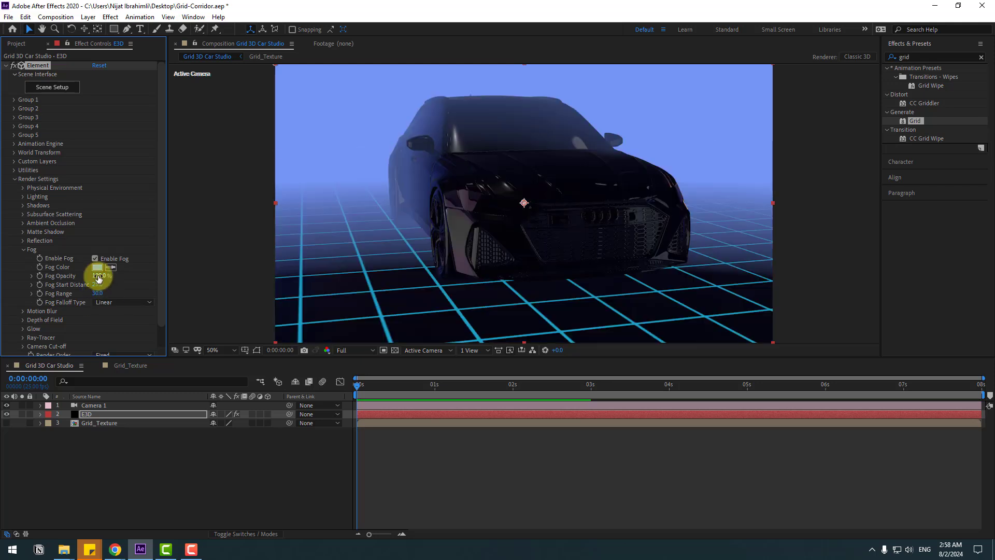
left_click(99, 276)
type("70")
key("Return")
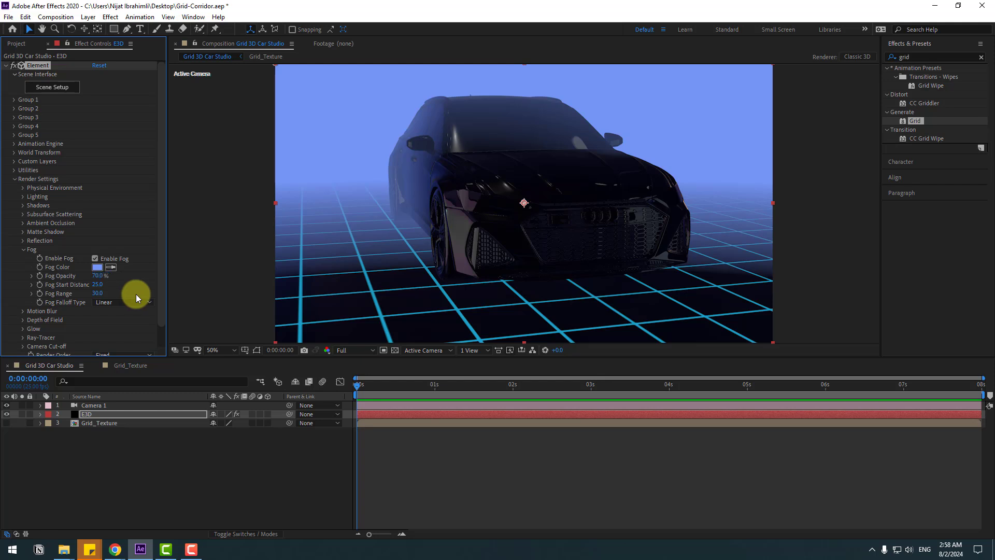
left_click(275, 442)
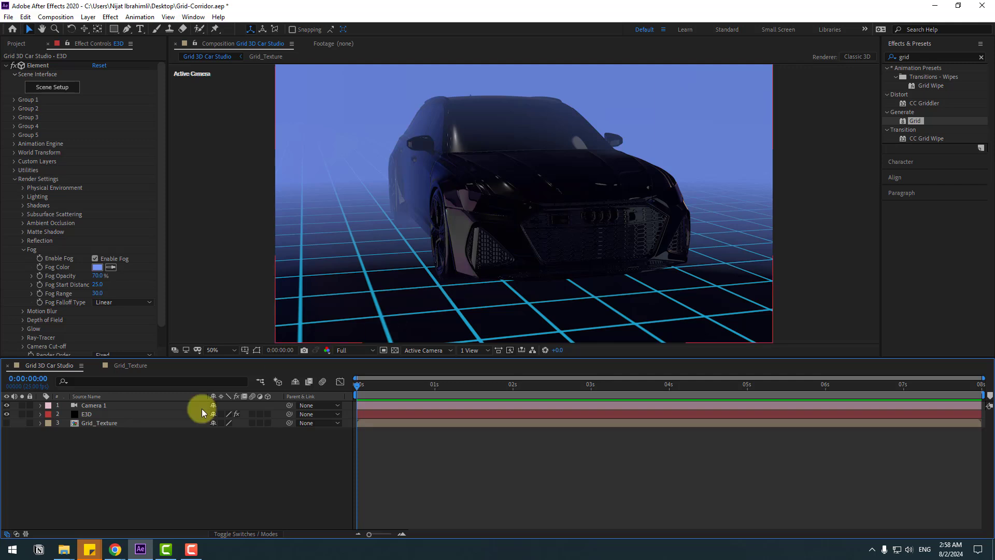
Add Glow with radius 34 to the GRID layer in Grid_Texture, then return to the main comp.
double_click(89, 425)
left_click(893, 58)
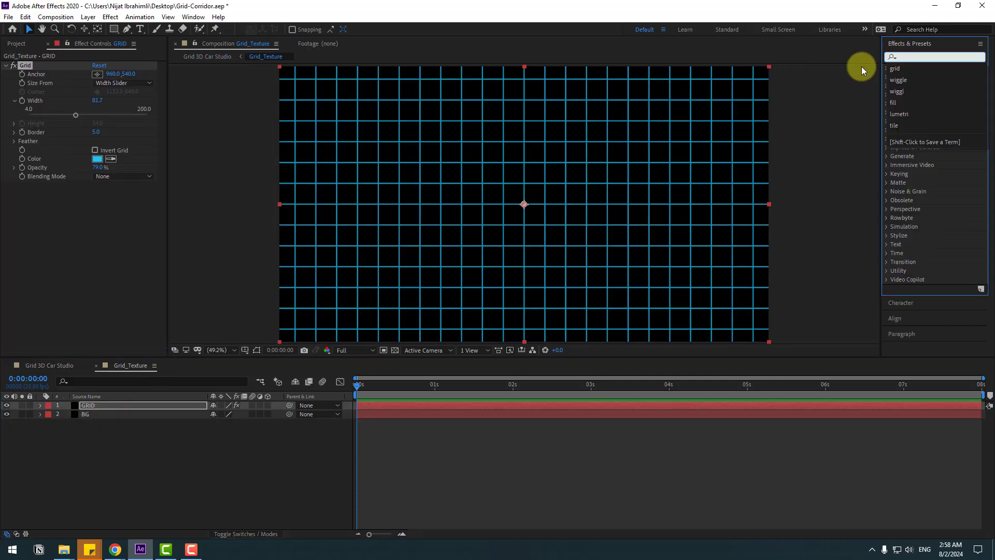
type("glow")
left_click_drag(921, 120, 114, 403)
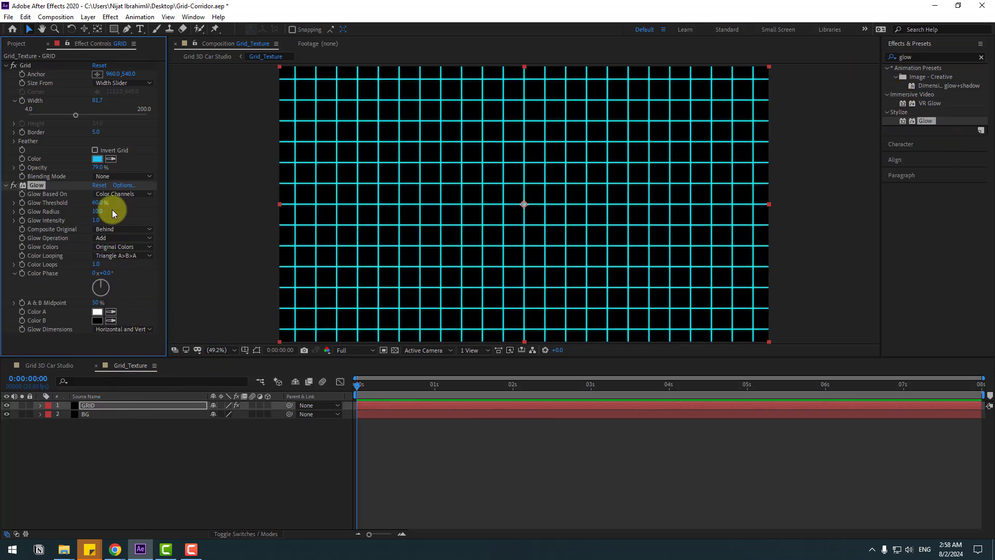
left_click_drag(95, 211, 103, 208)
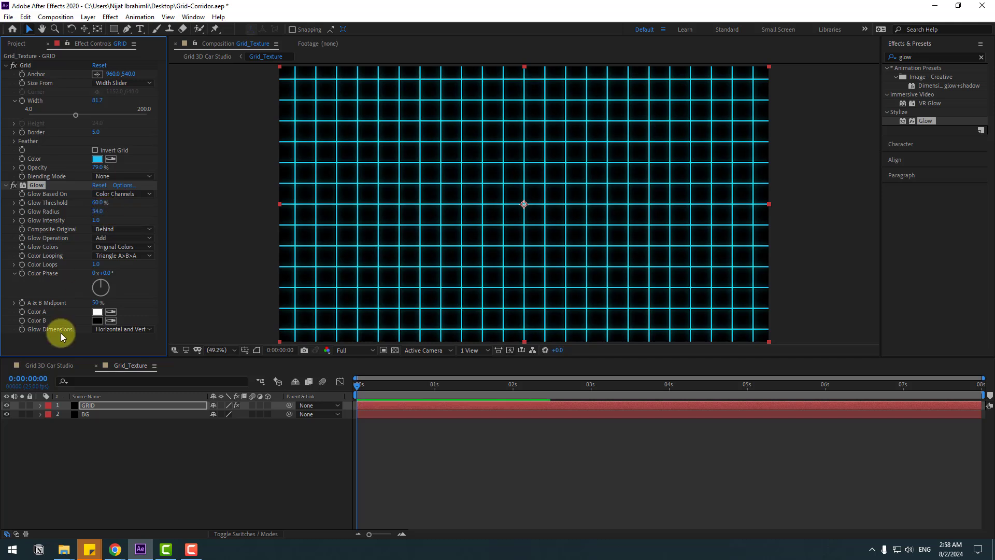
left_click(41, 365)
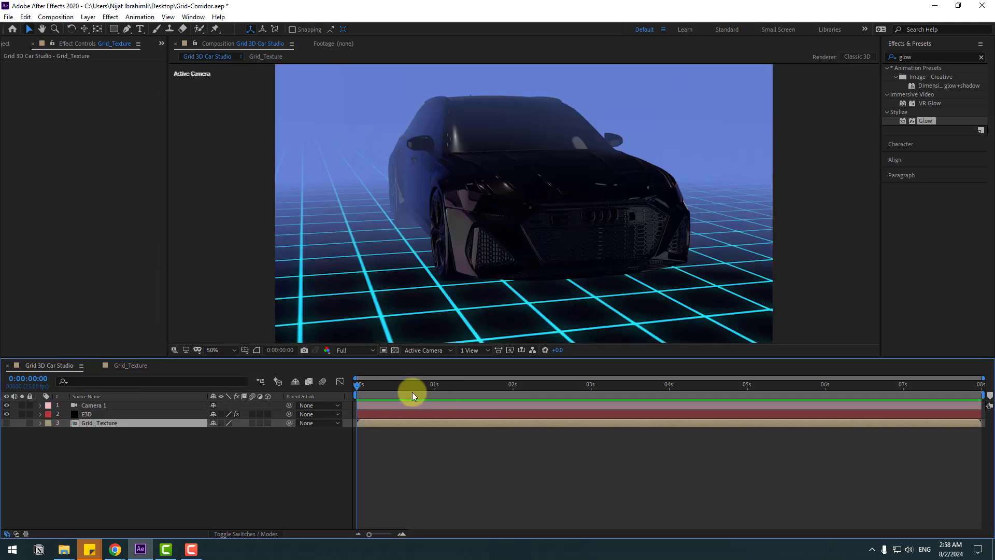
Orbit and dolly Camera 1 for a closer front-left view of the Audi.
left_click(219, 469)
key("c")
mouse_move(483, 200)
left_mouse_down()
mouse_move(473, 198)
mouse_move(493, 203)
left_mouse_up()
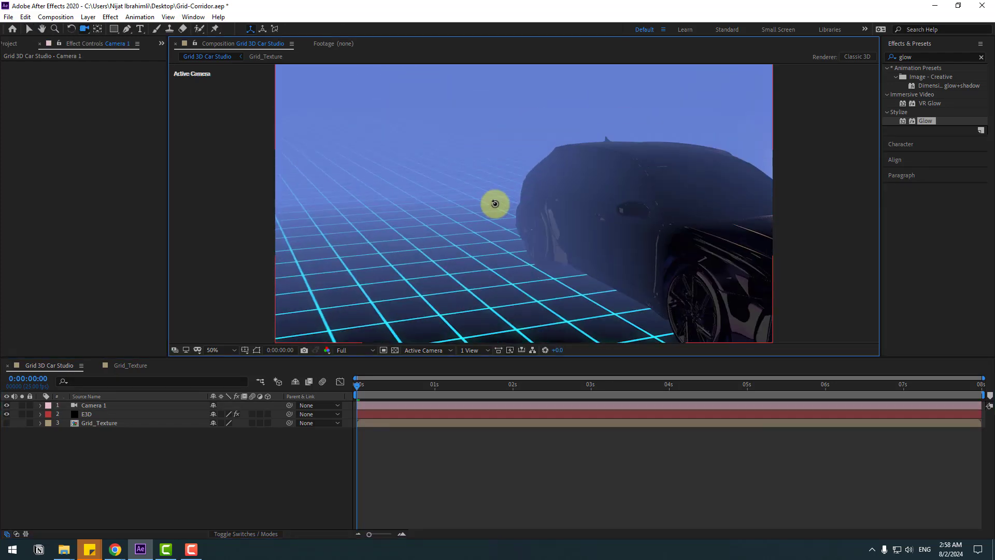
left_click_drag(637, 225, 623, 194)
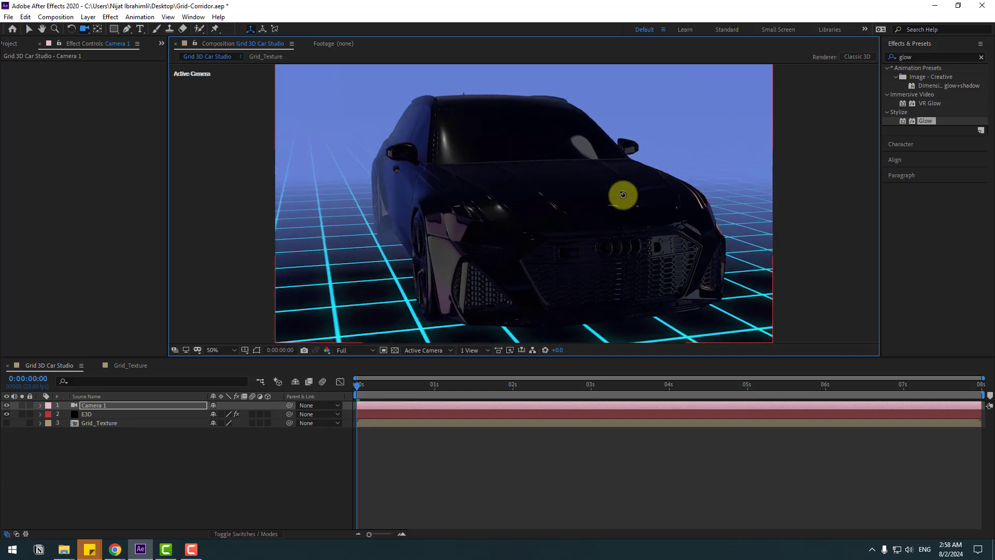
key("v")
left_click(243, 469)
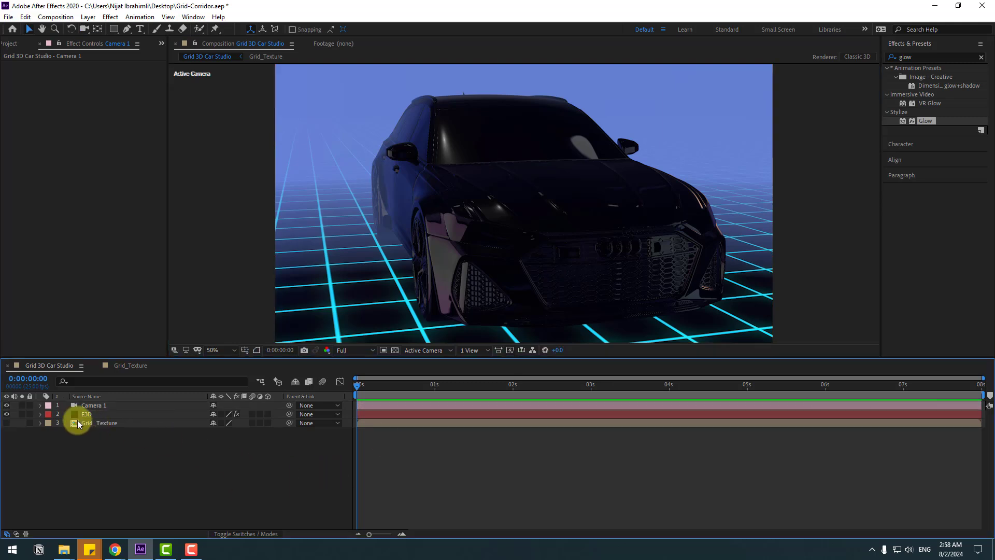
Enable Ambient Occlusion on the E3D layer with SSAO Intensity set to 10.0.
left_click(81, 413)
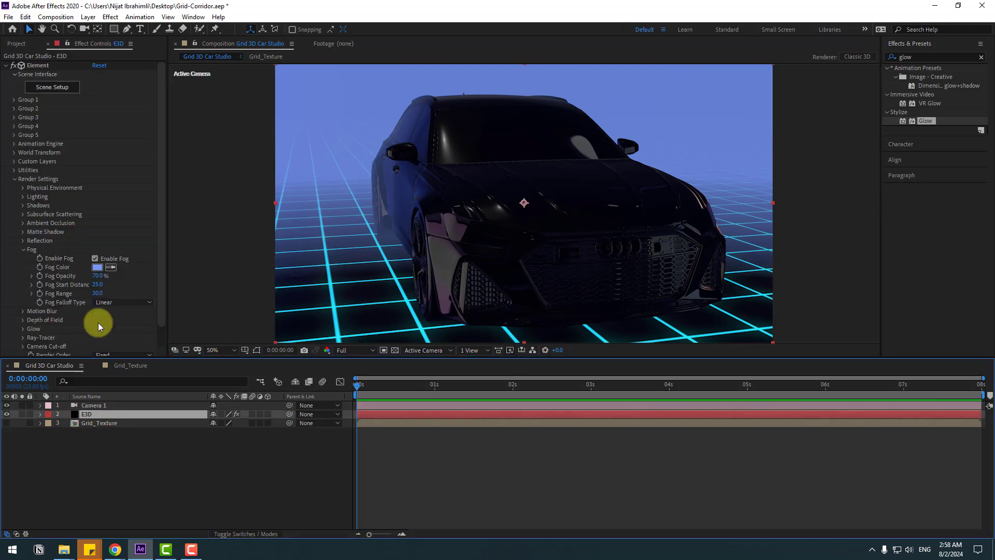
left_click(22, 249)
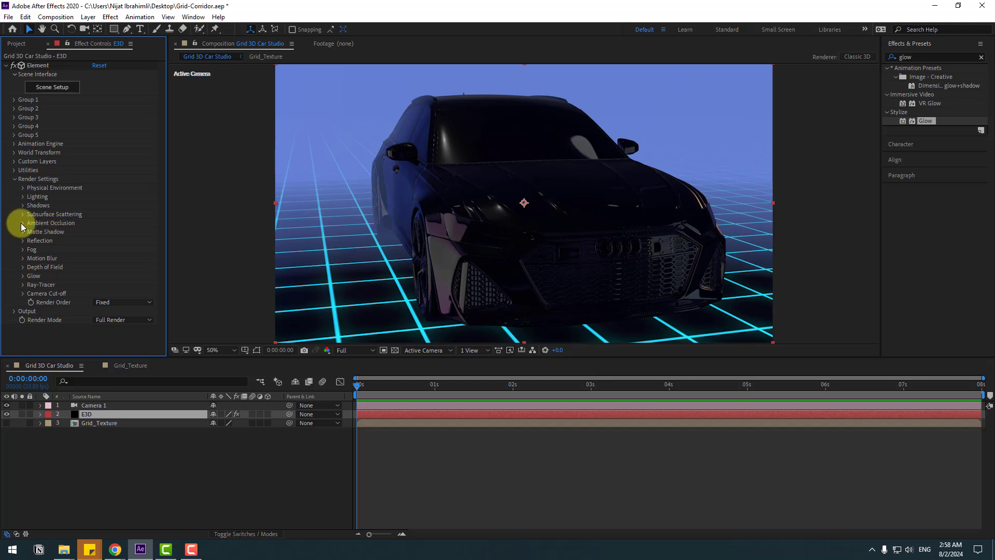
left_click(22, 224)
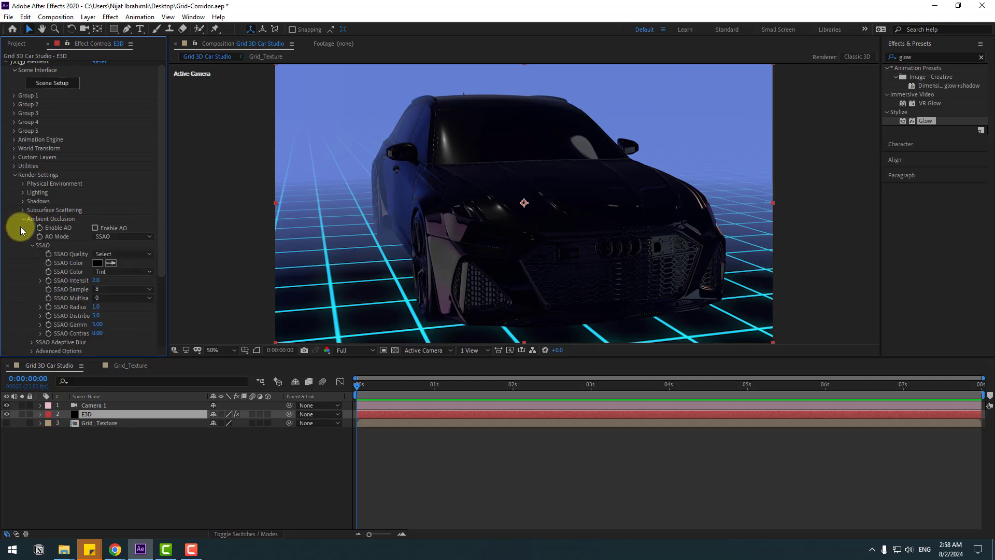
left_click(95, 228)
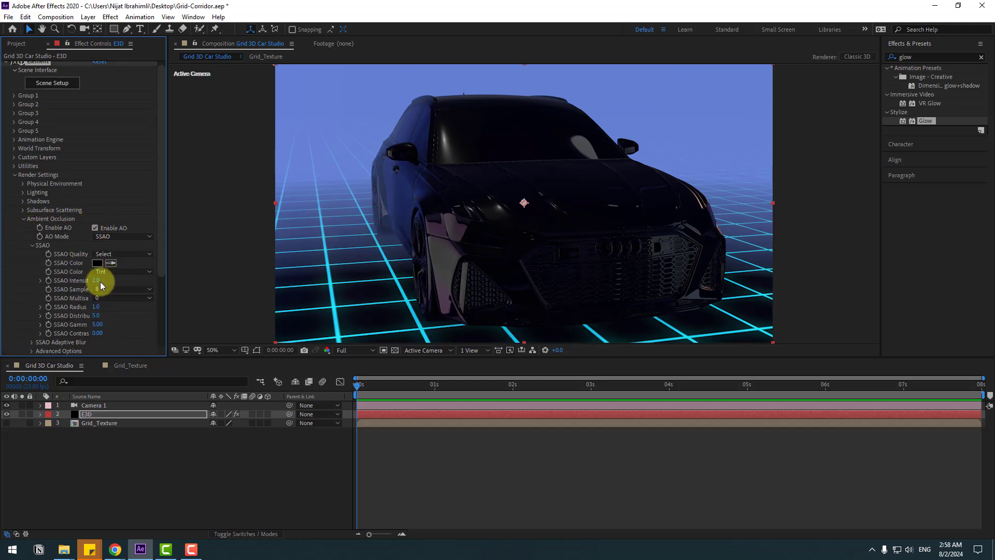
left_click_drag(100, 281, 117, 299)
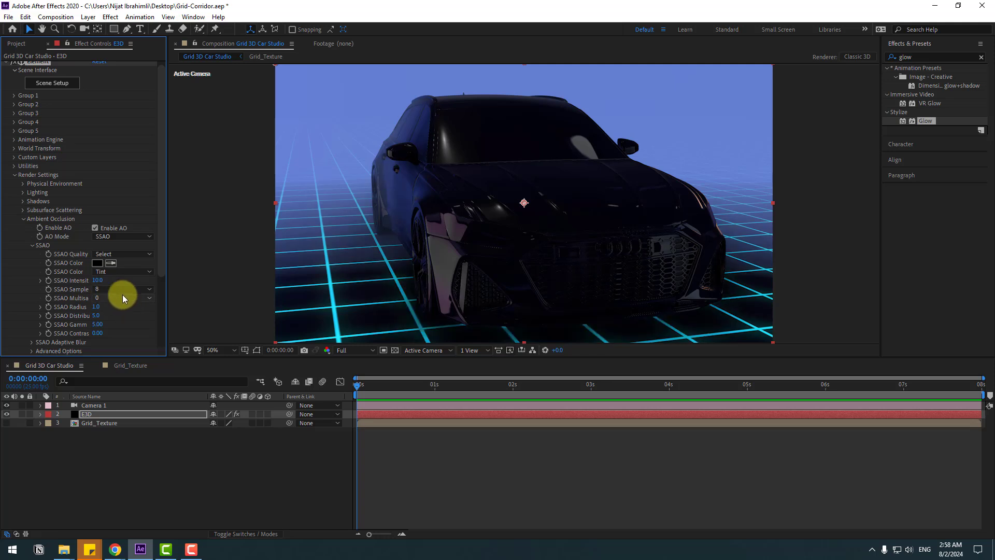
left_click(23, 219)
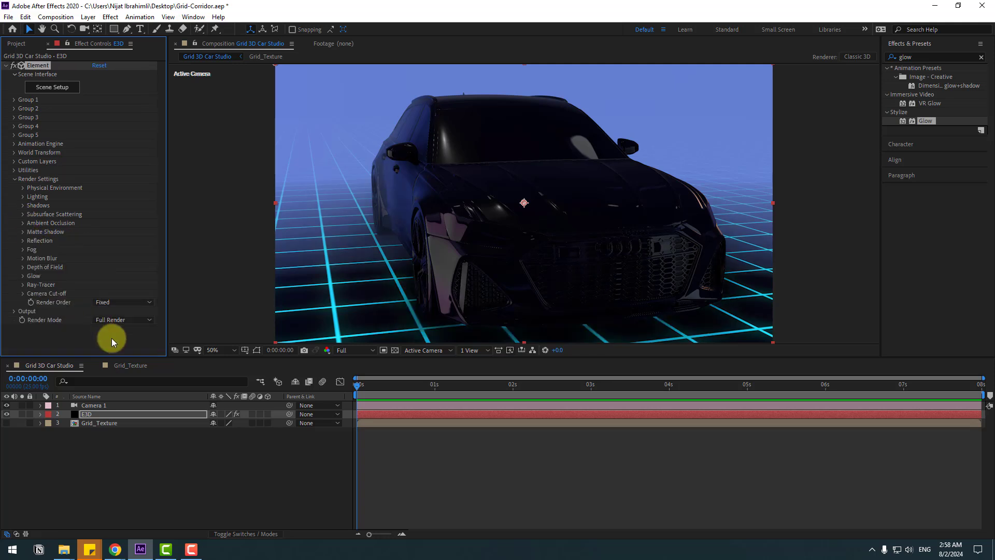
Turn on Depth of Field in Camera 1's Camera Options and set preview resolution to Quarter.
left_click(87, 407)
left_click(40, 405)
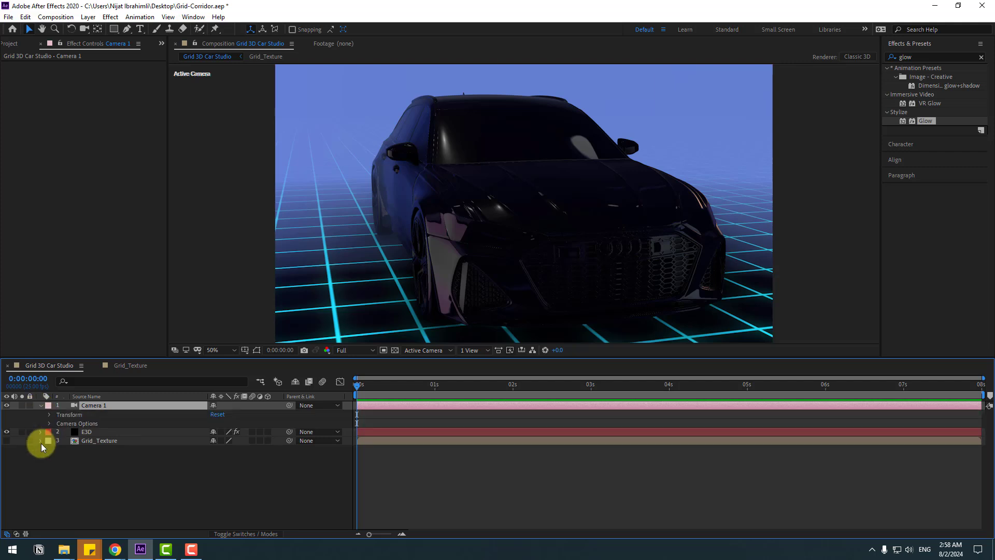
left_click(50, 423)
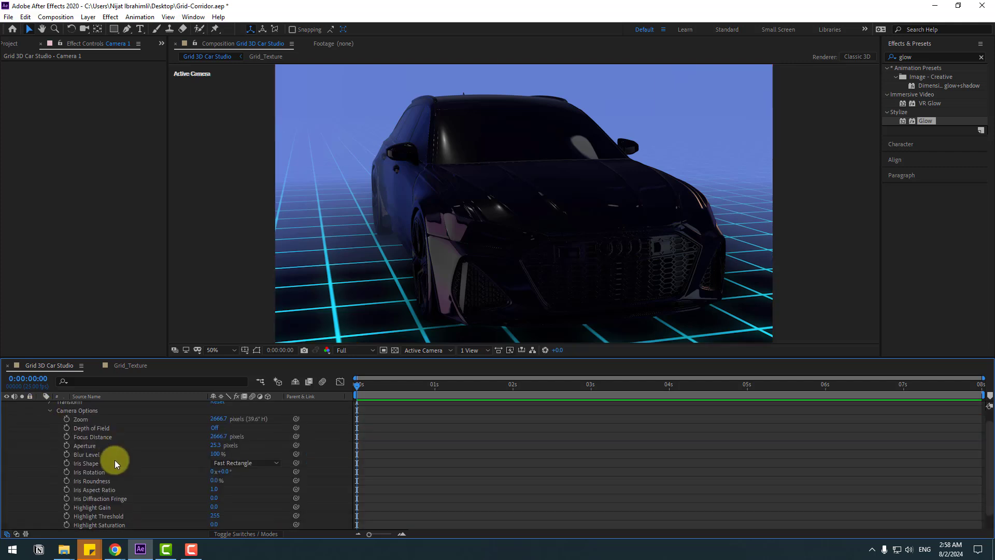
left_click(214, 428)
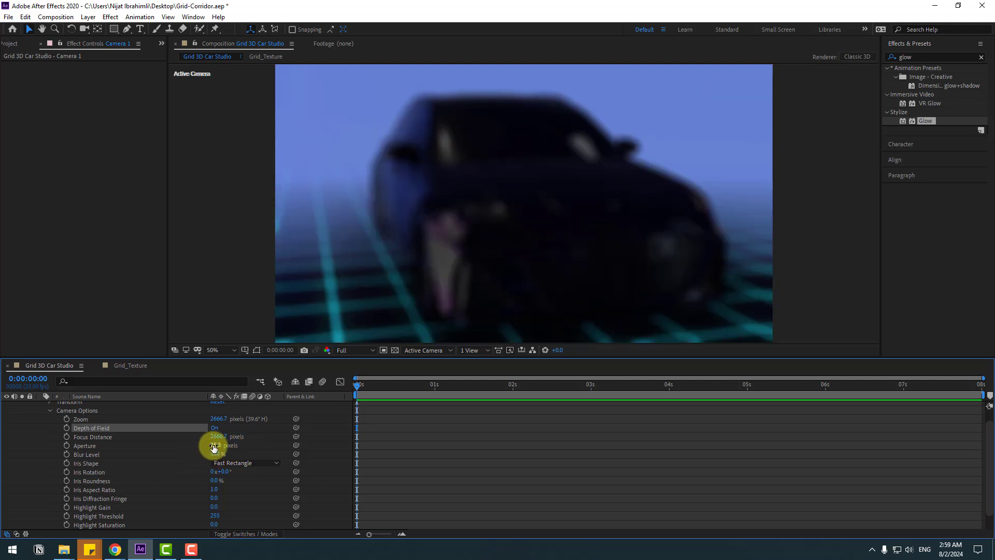
left_click(350, 351)
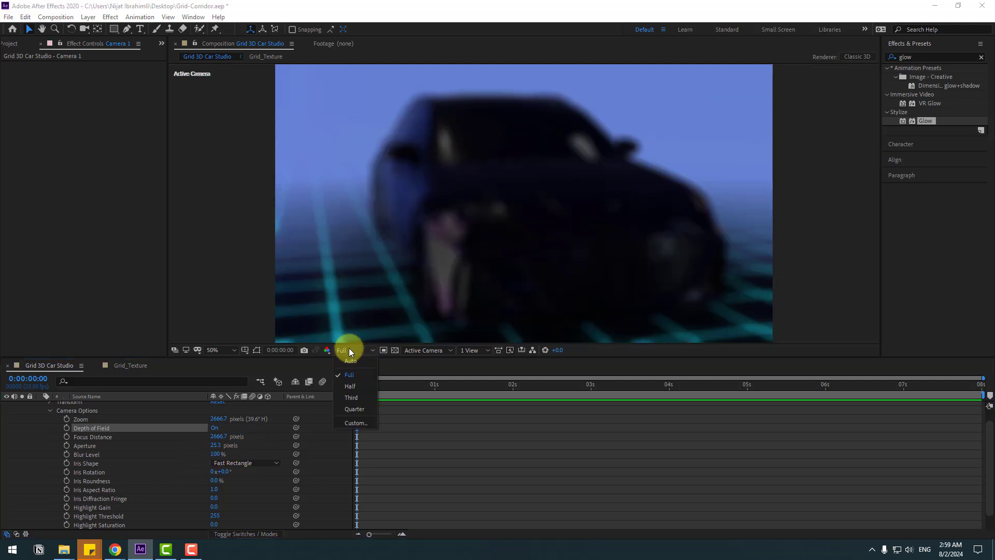
left_click(355, 410)
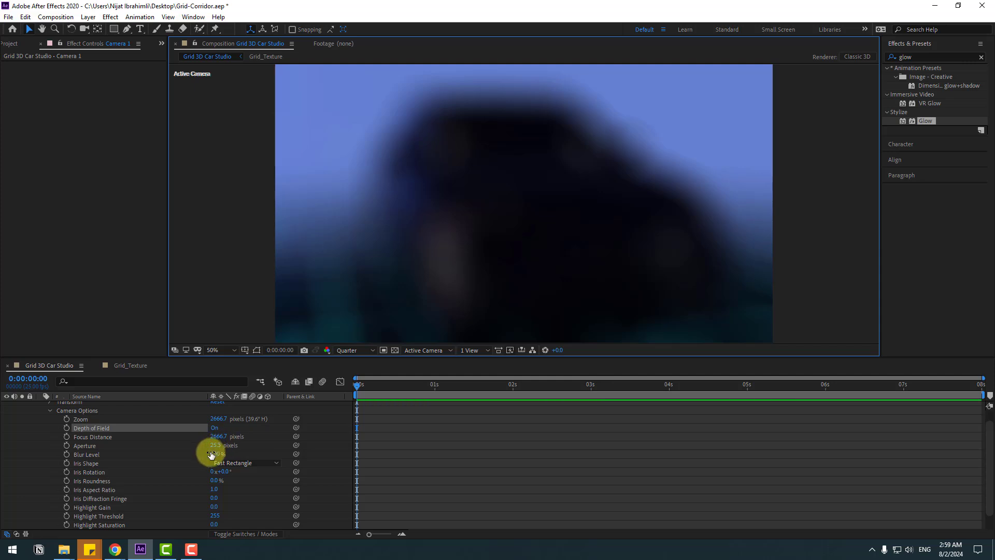
Set the camera Aperture to about 2.0 and the Focus Distance to 16.
left_click_drag(216, 440, 191, 450)
left_click(213, 444)
type("3")
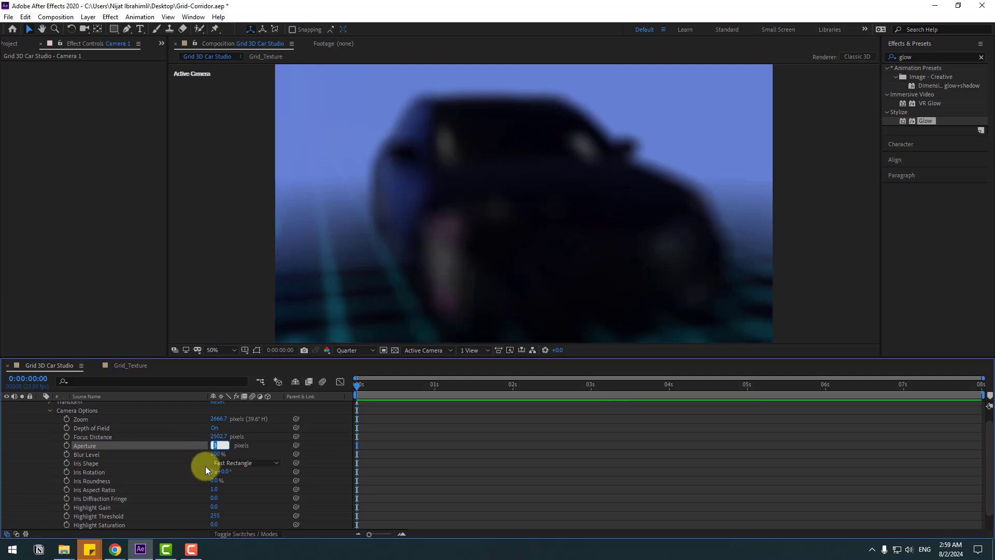
key("Return")
left_click_drag(218, 444, 154, 445)
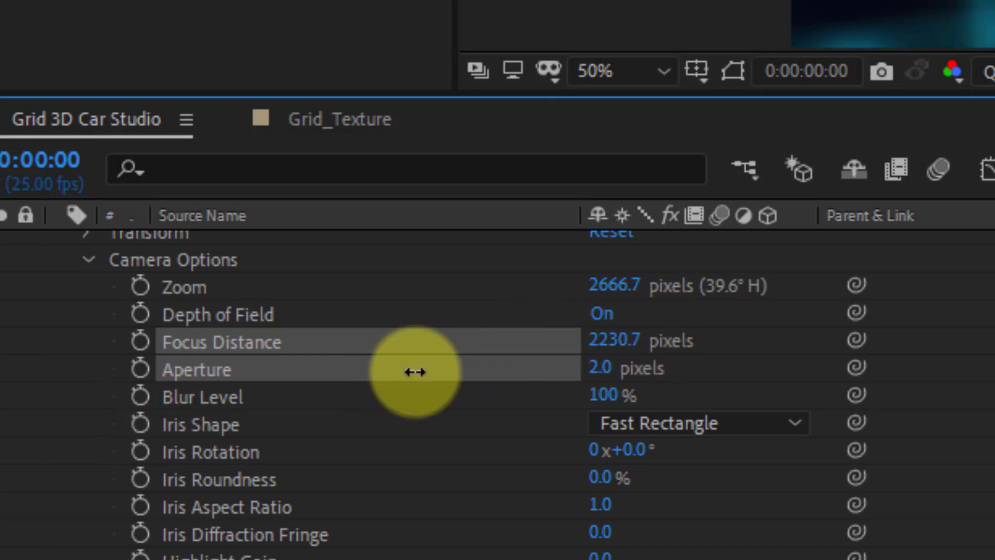
left_click_drag(415, 372, 715, 315)
left_click(614, 340)
type("16")
key("Return")
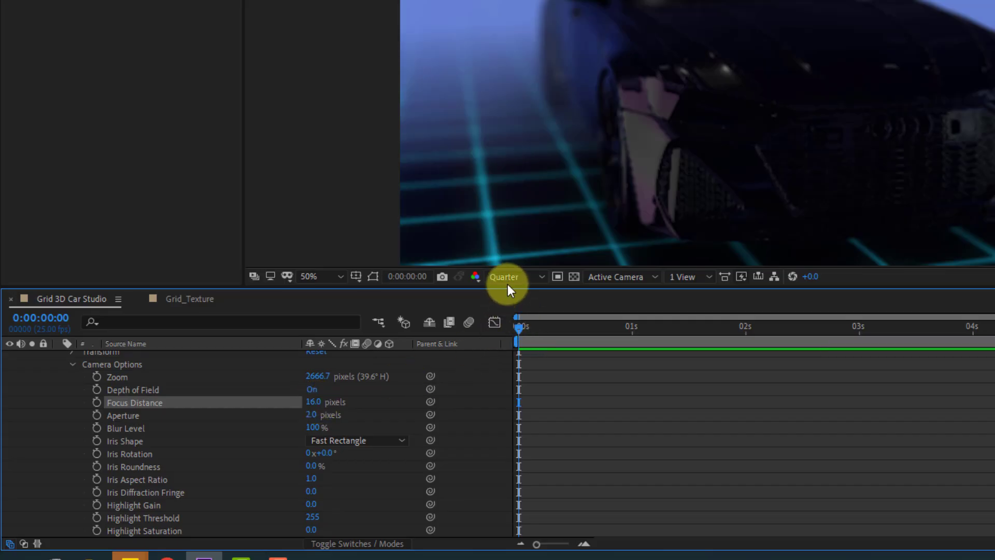
Return the preview to Full resolution and set the camera Blur Level to 125%.
left_click(507, 284)
left_click(516, 311)
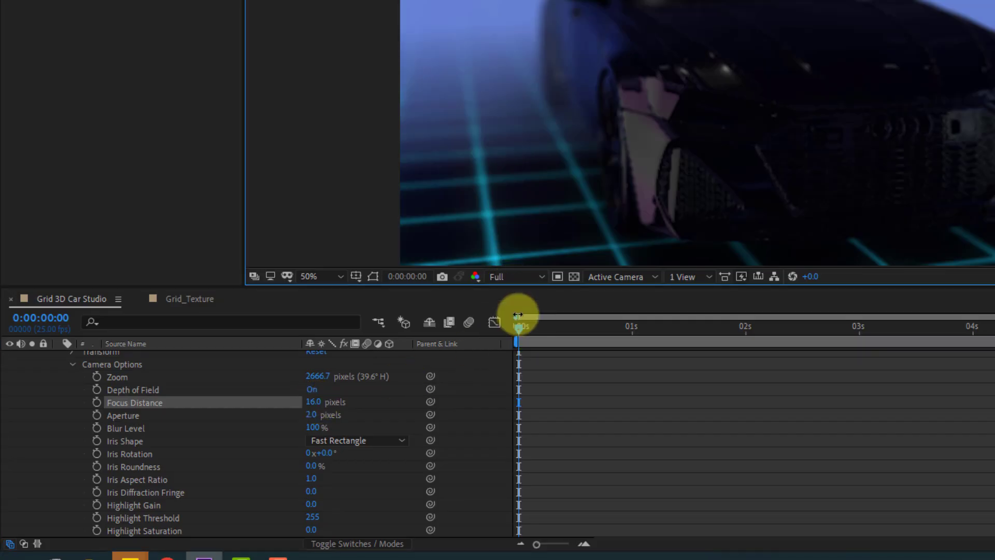
key("space")
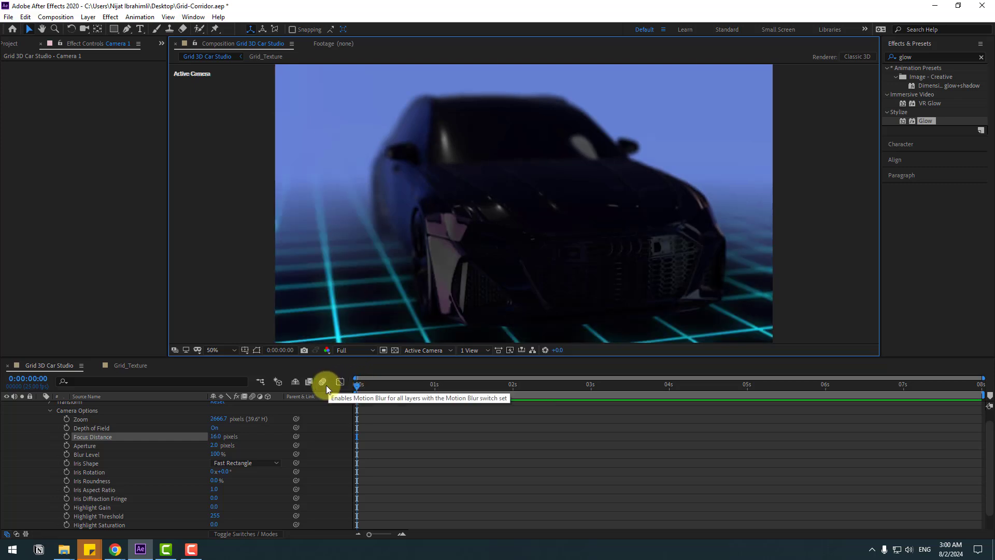
left_click(444, 426)
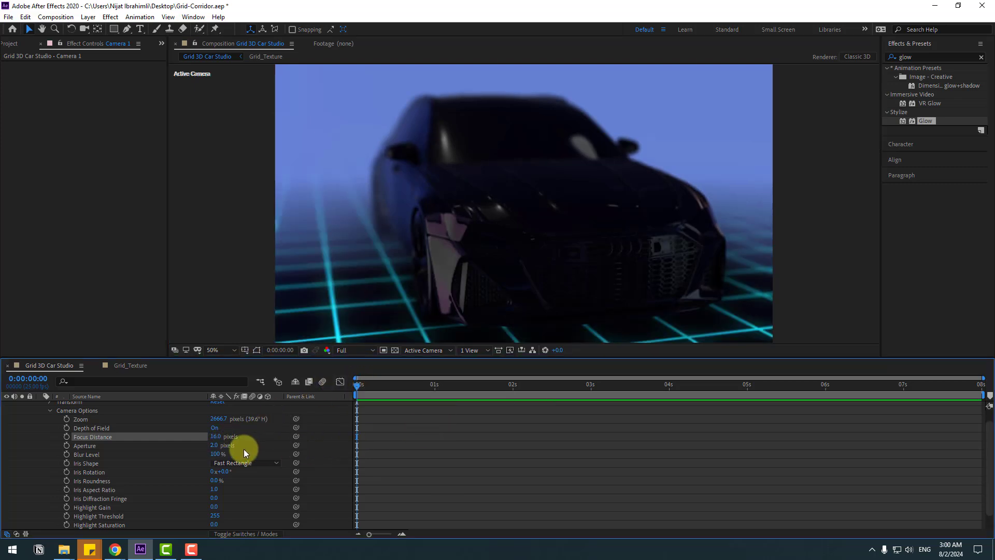
left_click(214, 454)
type("125")
key("Return")
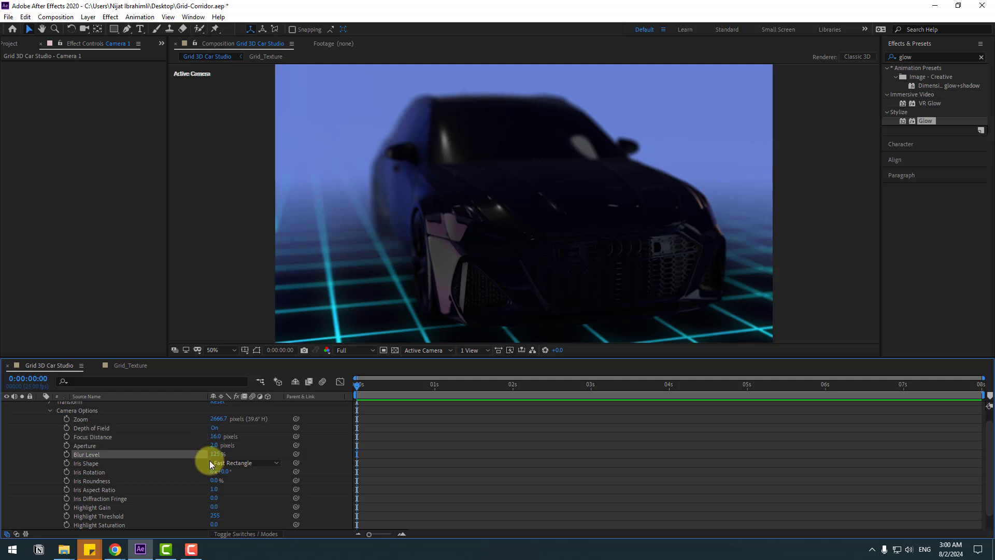
left_click(557, 475)
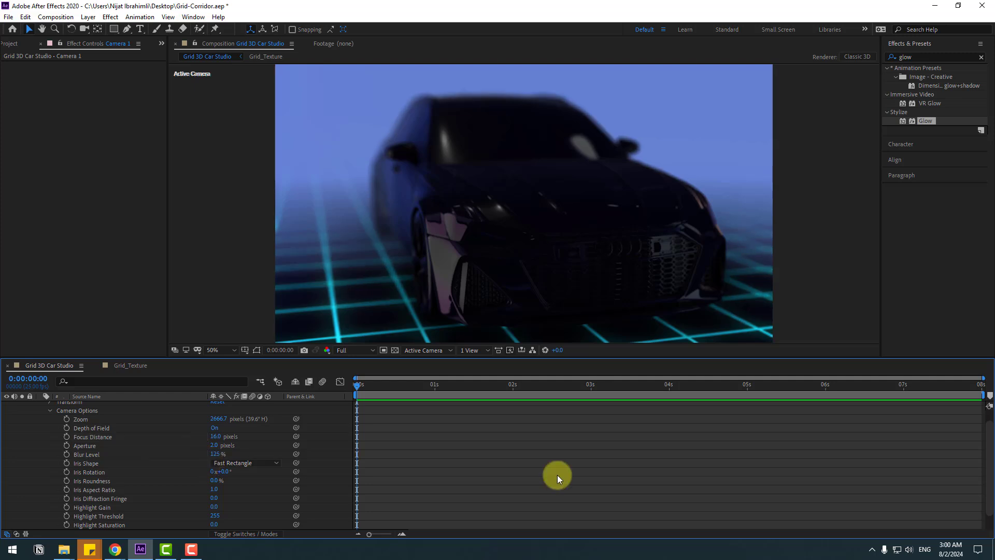